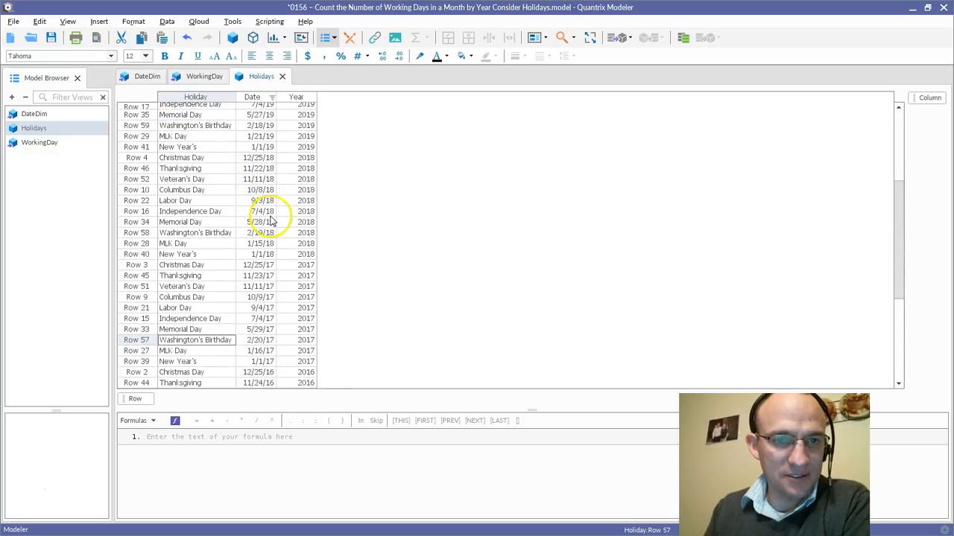
Review the holiday dates in the Holidays matrix and the Sum of Working Days column in the WorkingDay matrix
scroll(309, 268, "down", 10)
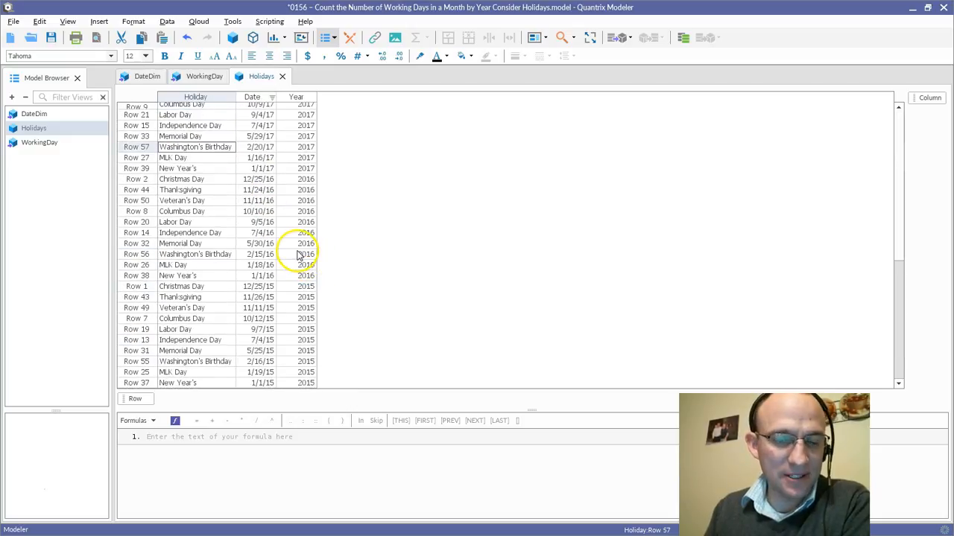
scroll(298, 254, "up", 6)
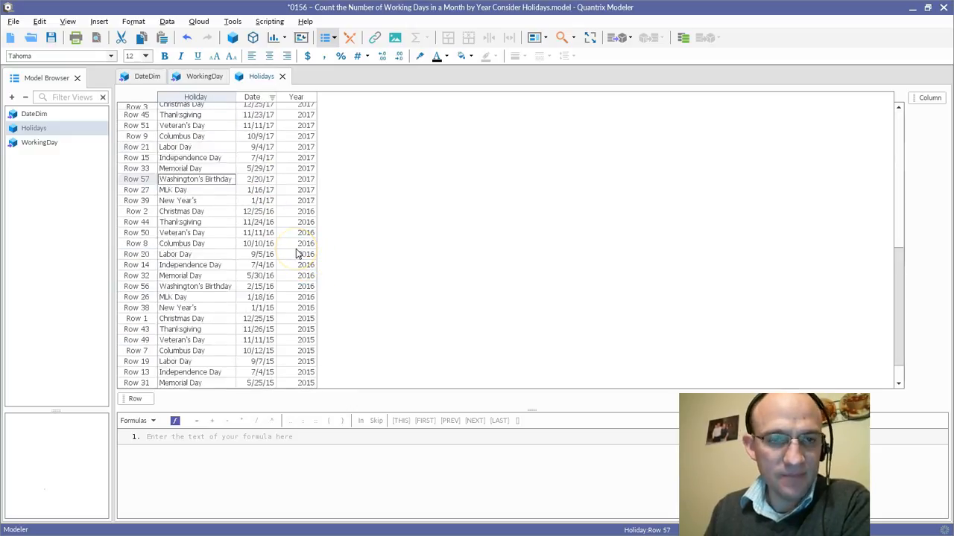
left_click(207, 77)
left_click(246, 142)
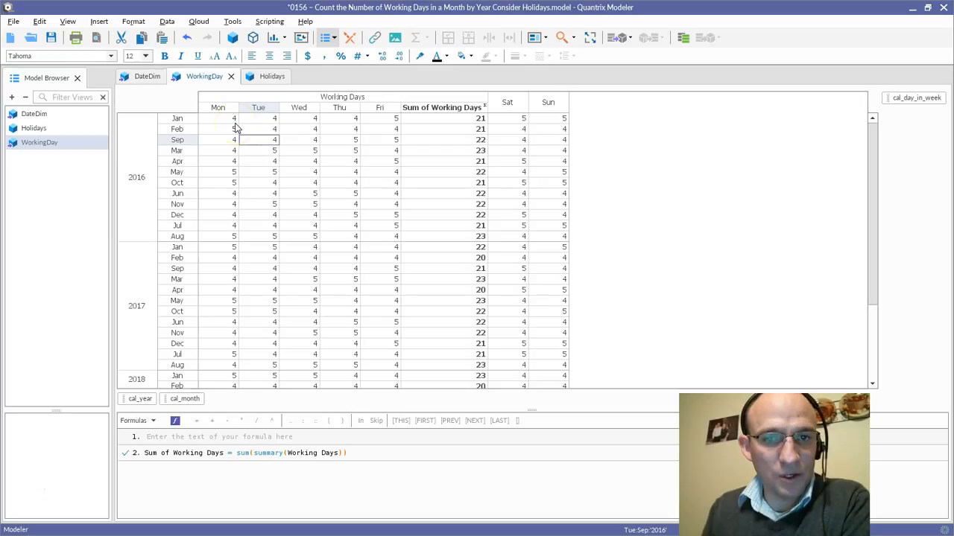
left_click(419, 109)
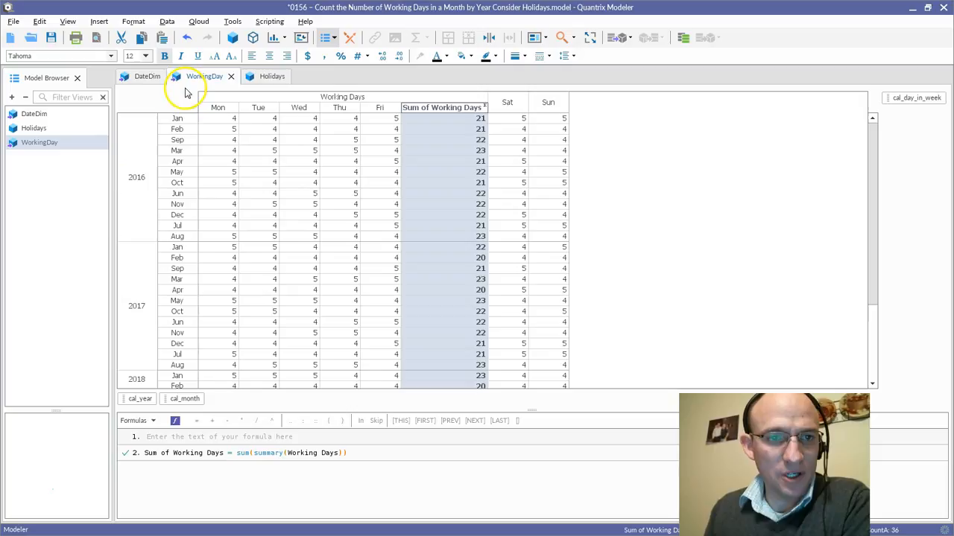
Place the Holidays matrix side by side with the DateDim matrix and close the Model Browser
left_click(146, 77)
left_click_drag(258, 84, 629, 298)
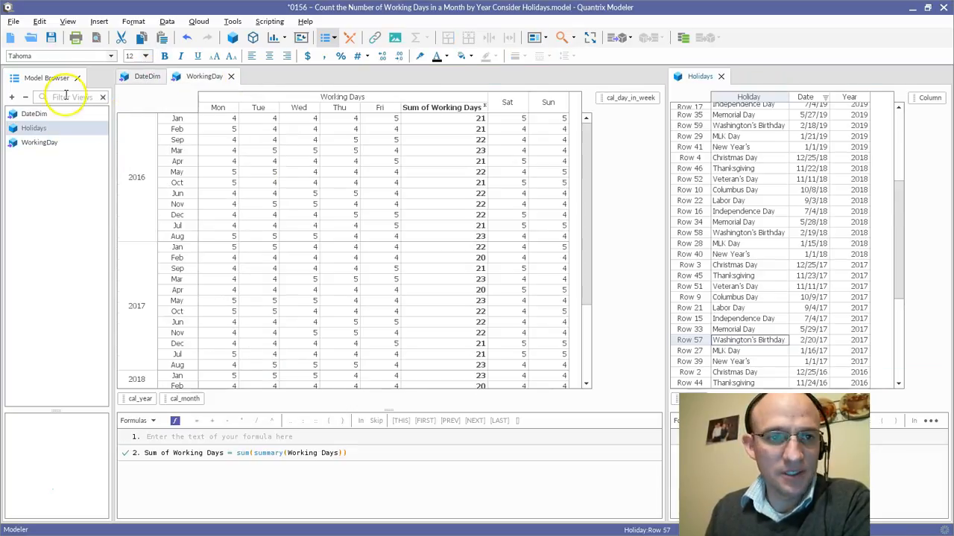
left_click(77, 77)
left_click(34, 77)
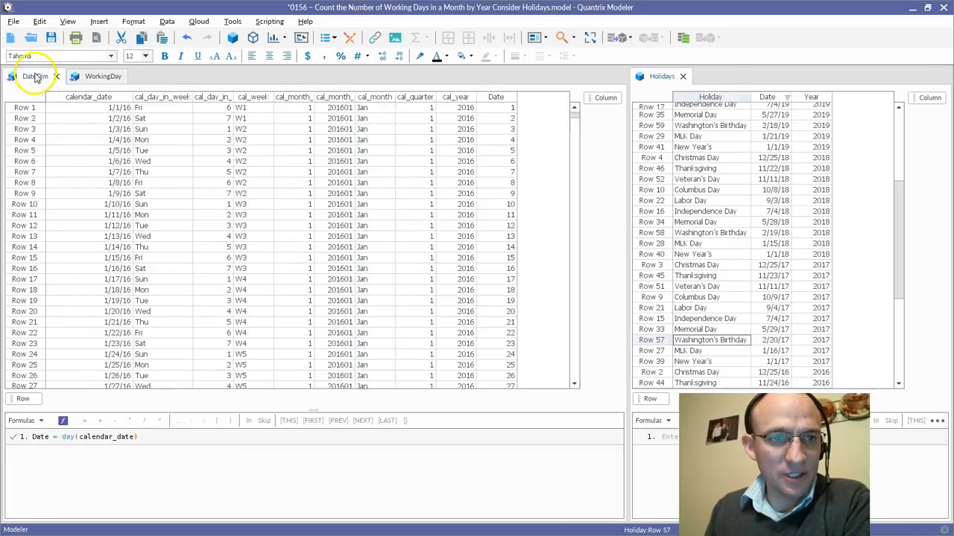
Add a column named Holiday after the Date column in the DateDim matrix
left_click(485, 102)
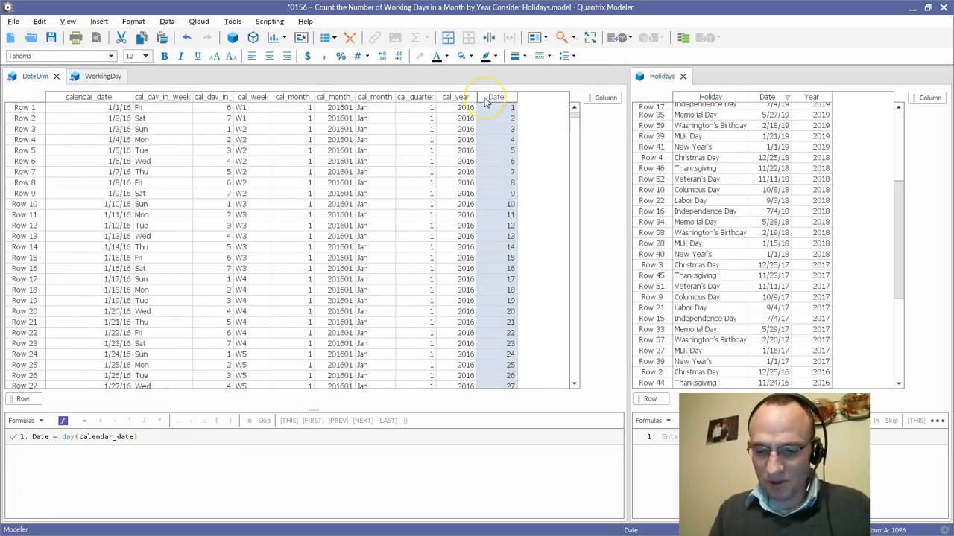
key("Return")
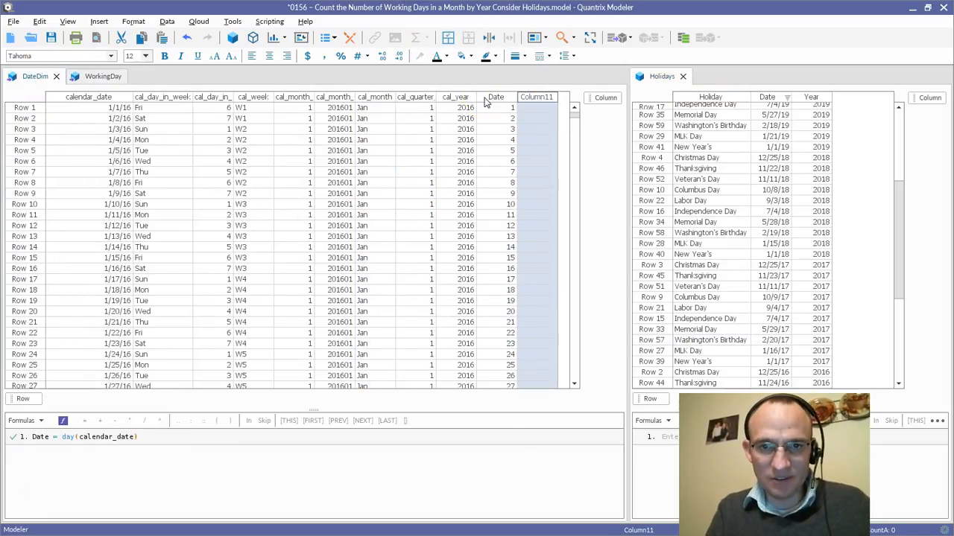
type("Holiday")
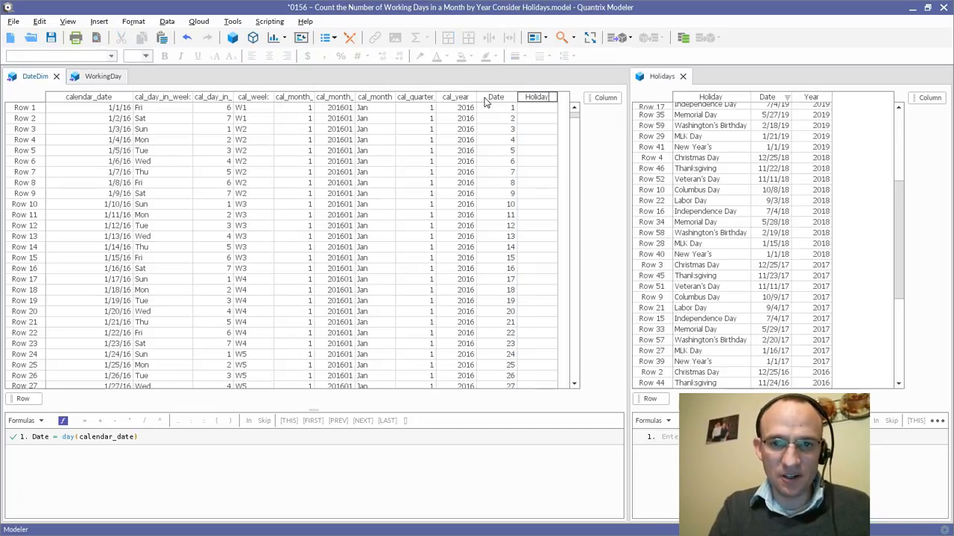
key("Return")
Enter the DateDim formula Holiday = select(Holidays::Year, Holidays::Date, calendar_date)
type("= select")
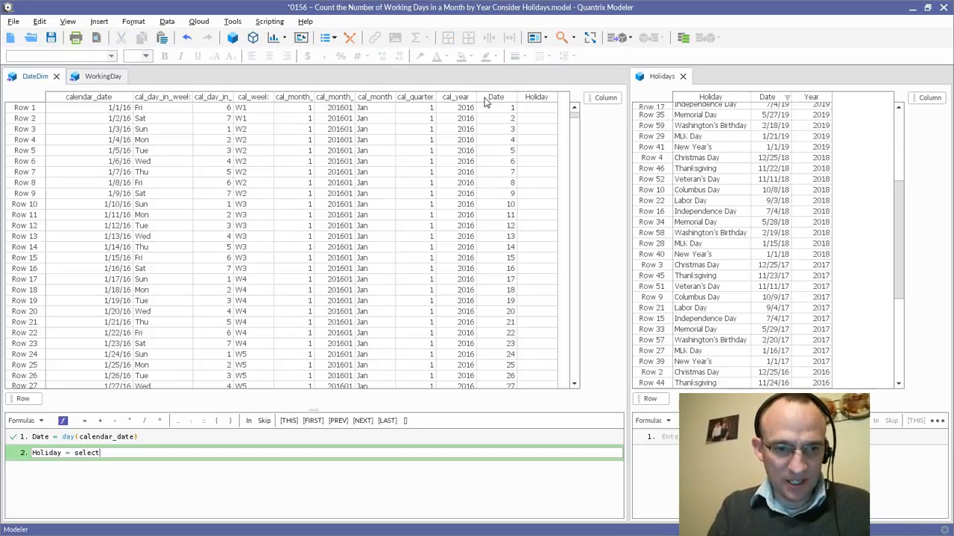
type("(")
left_click(811, 100)
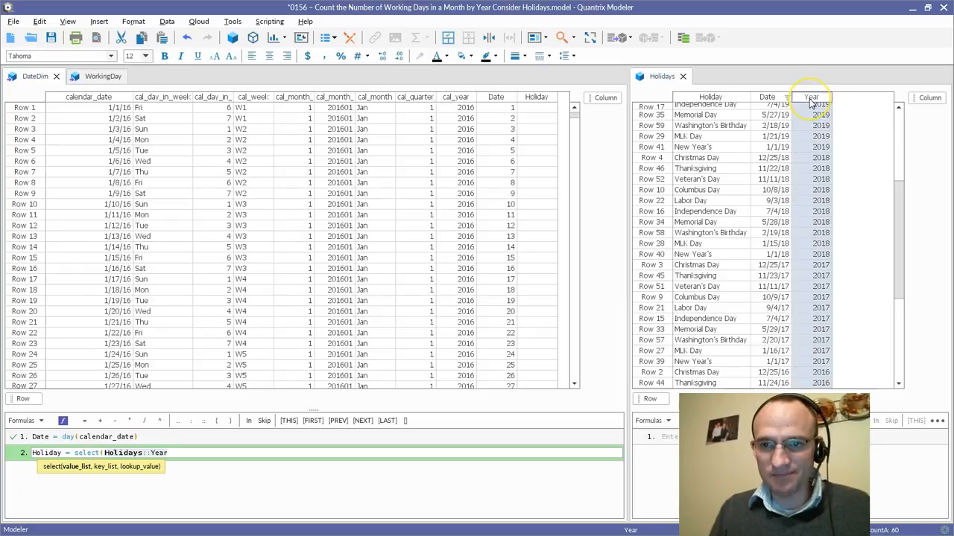
type(",")
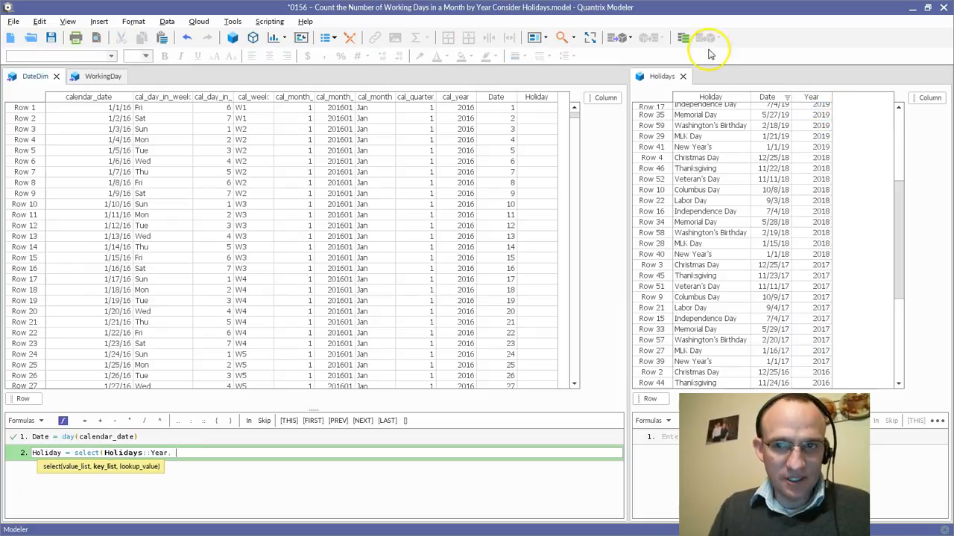
left_click(763, 99)
type(",")
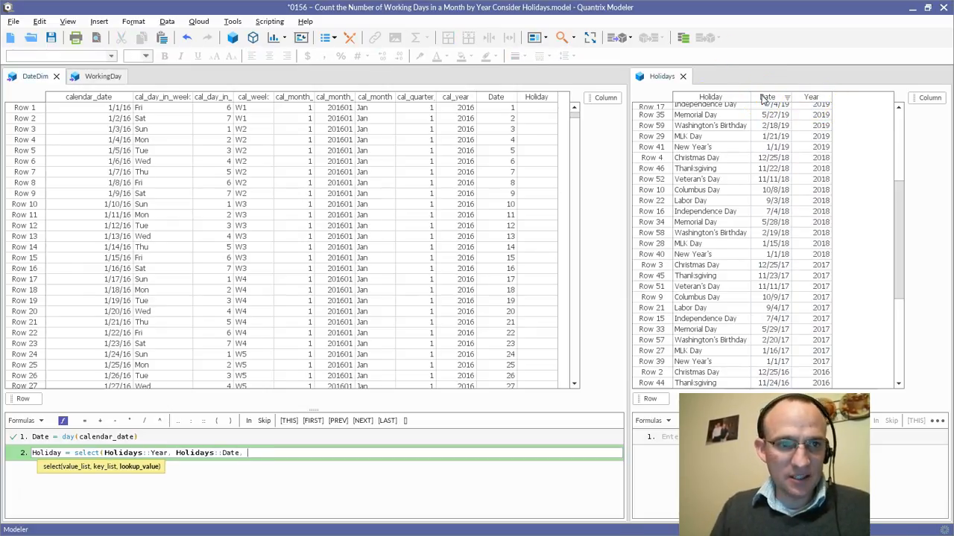
left_click(106, 98)
type(")")
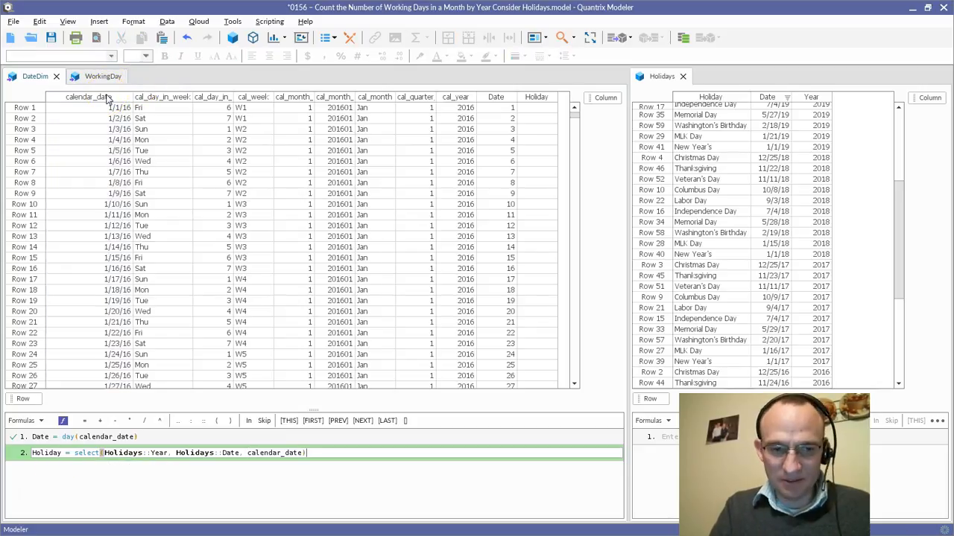
key("Return")
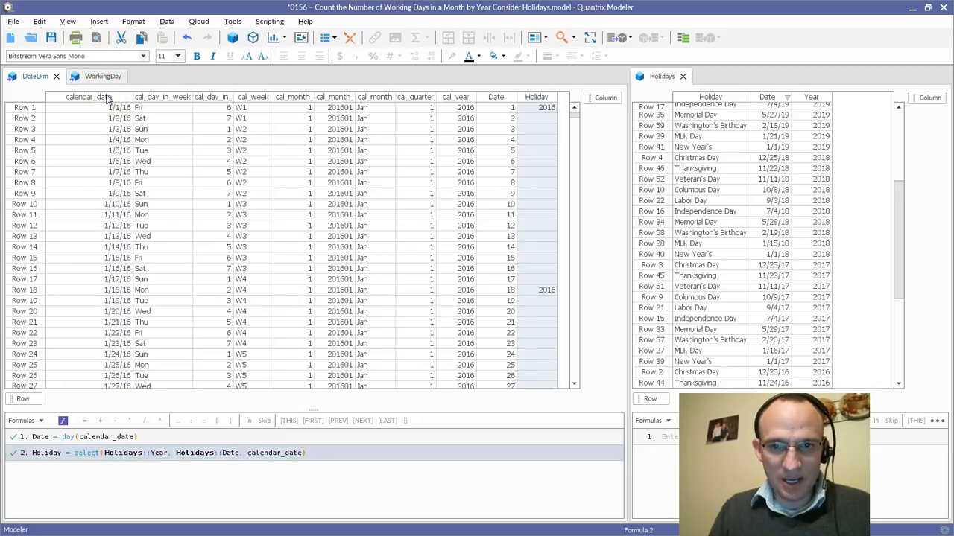
Compare the January and February 2016 rows filled in DateDim's Holiday column with the matching dates in the Holidays matrix
left_click(33, 110)
left_click_drag(891, 228, 930, 397)
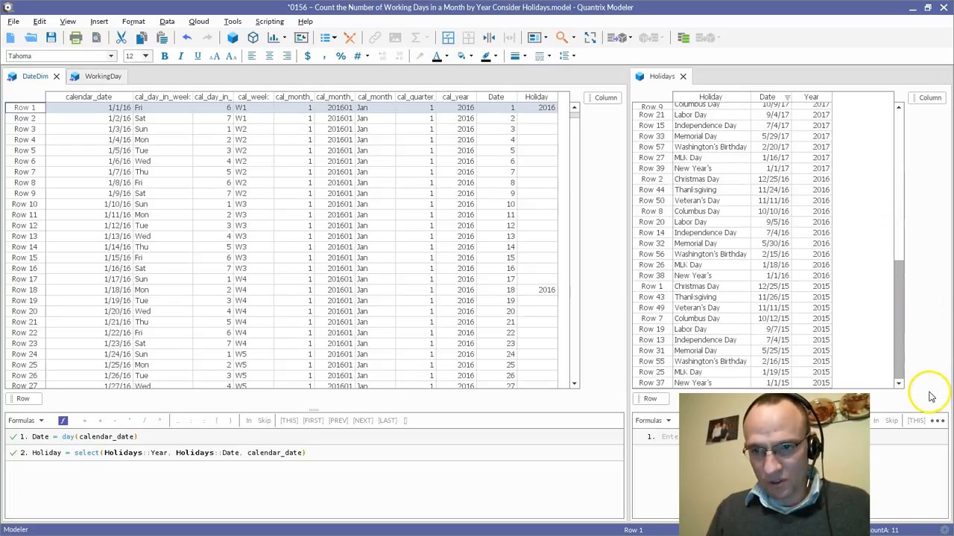
left_click(652, 266)
left_click(658, 278)
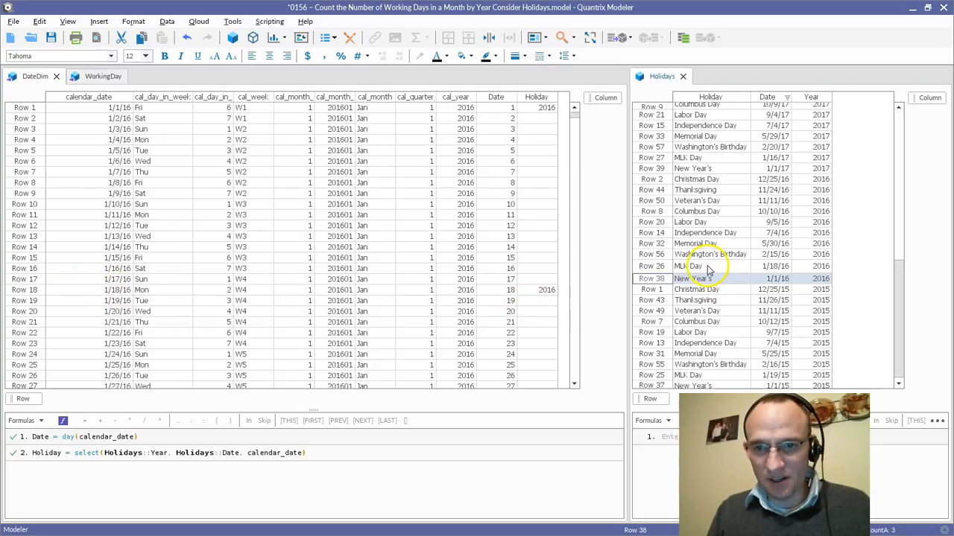
left_click(547, 268)
scroll(548, 306, "down", 10)
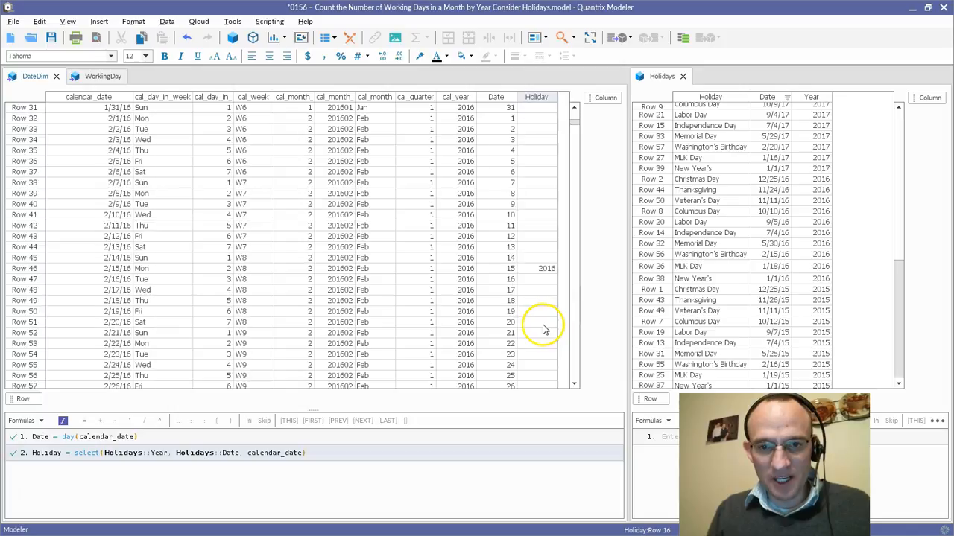
left_click(537, 269)
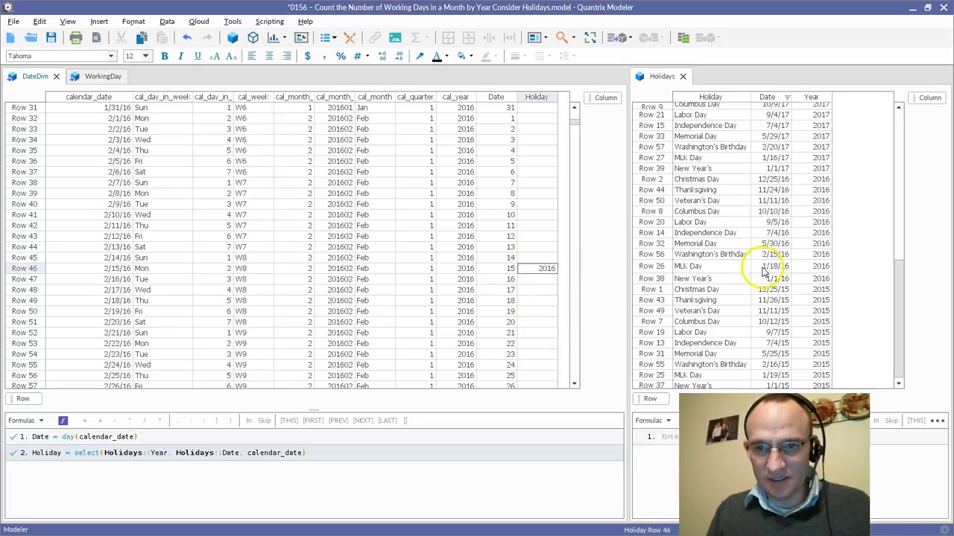
left_click(648, 256)
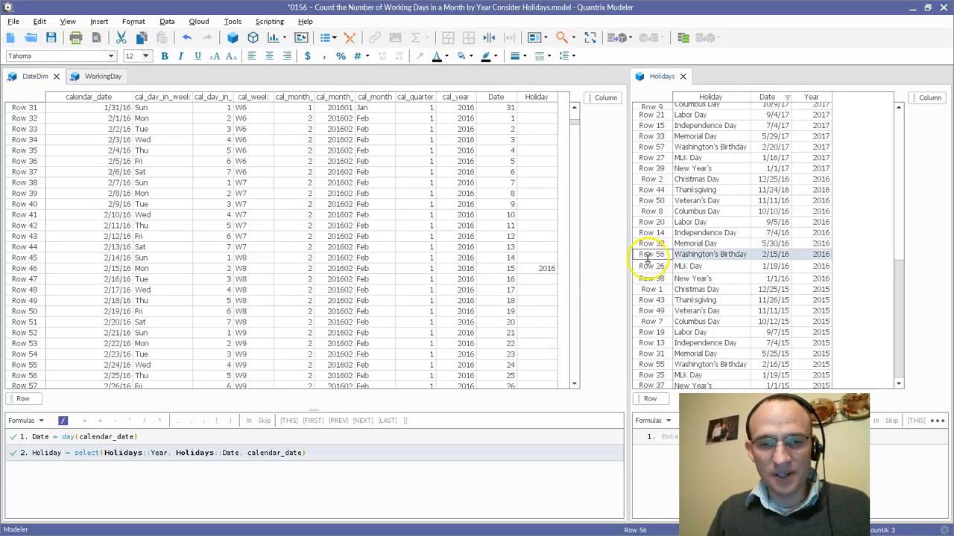
scroll(506, 194, "up", 7)
scroll(512, 166, "up", 3)
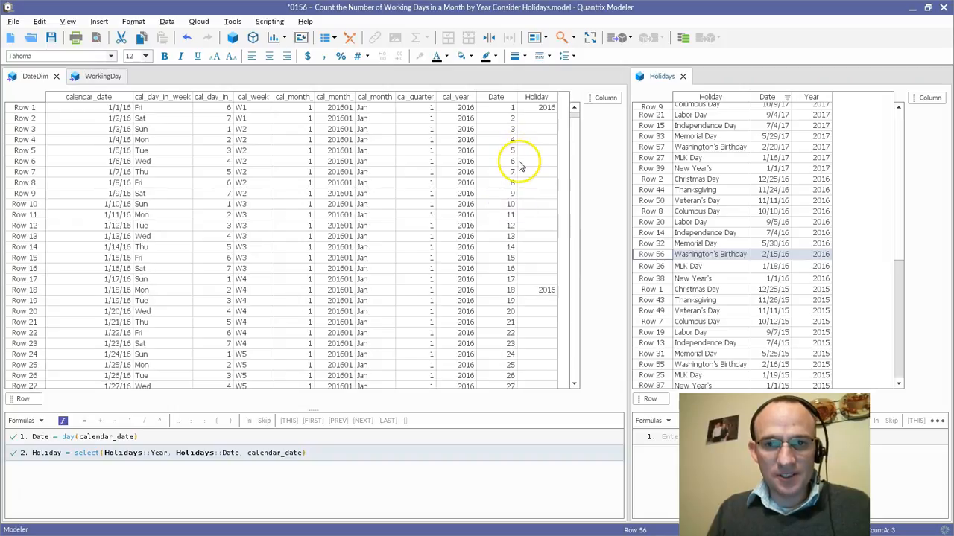
Add a column named DateHolidayConsider after the Holiday column in the DateDim matrix
left_click(534, 104)
left_click(534, 101)
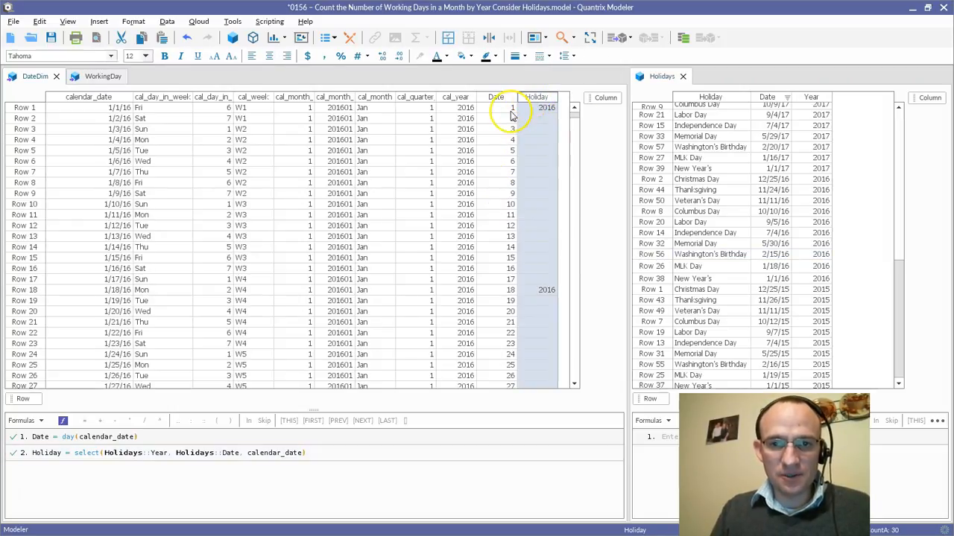
key("Return")
type("DateHolida")
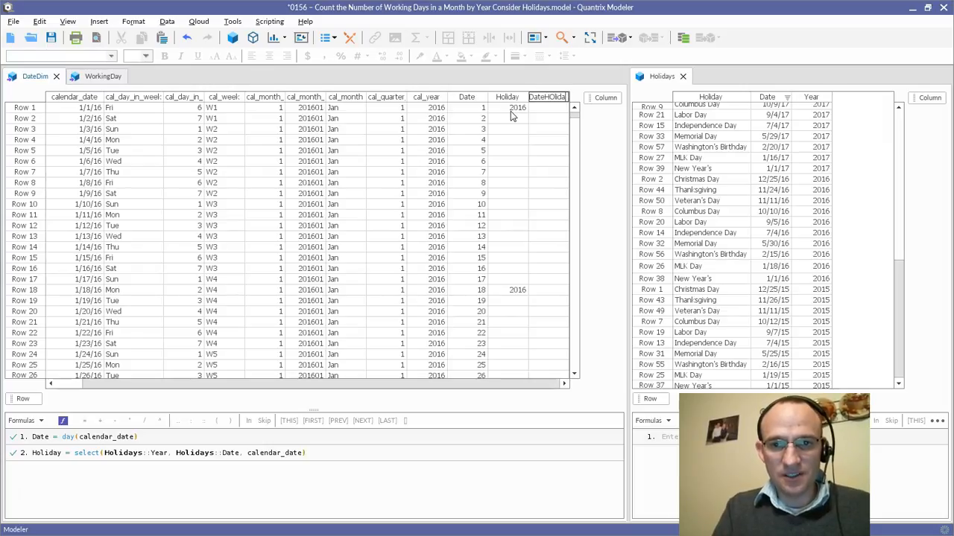
key("BackSpace")
type("ons")
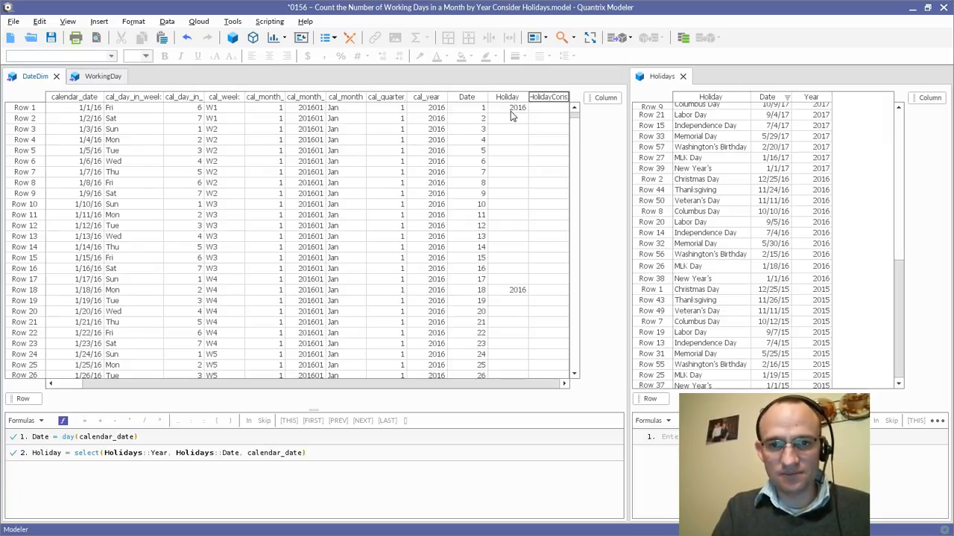
key("Return")
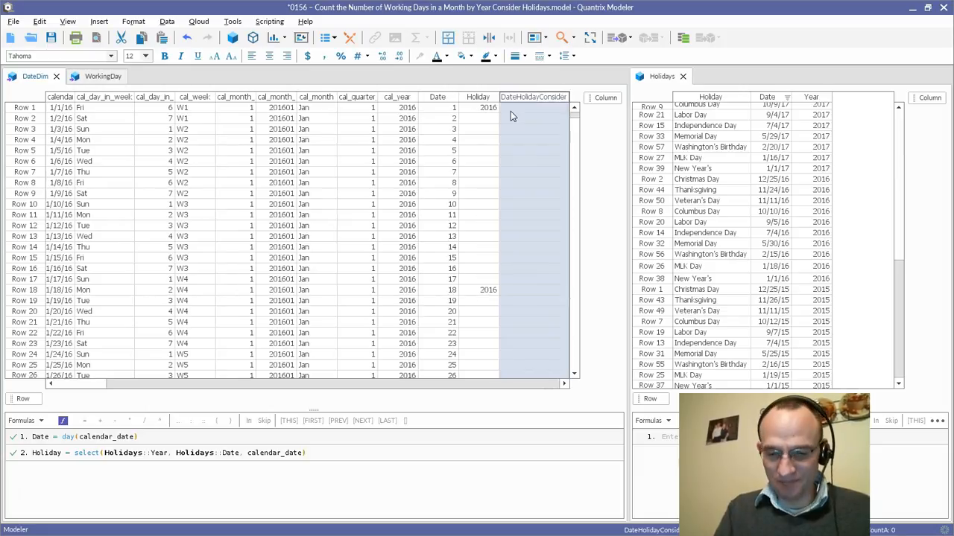
Enter the DateDim formula DateHolidayConsider = if(Holiday = "", Date, "")
type("= if(")
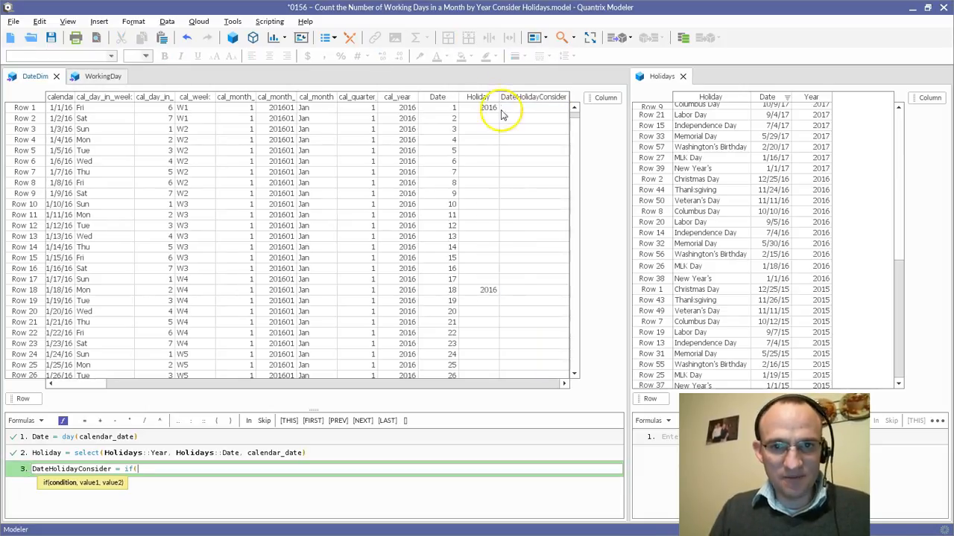
left_click(486, 97)
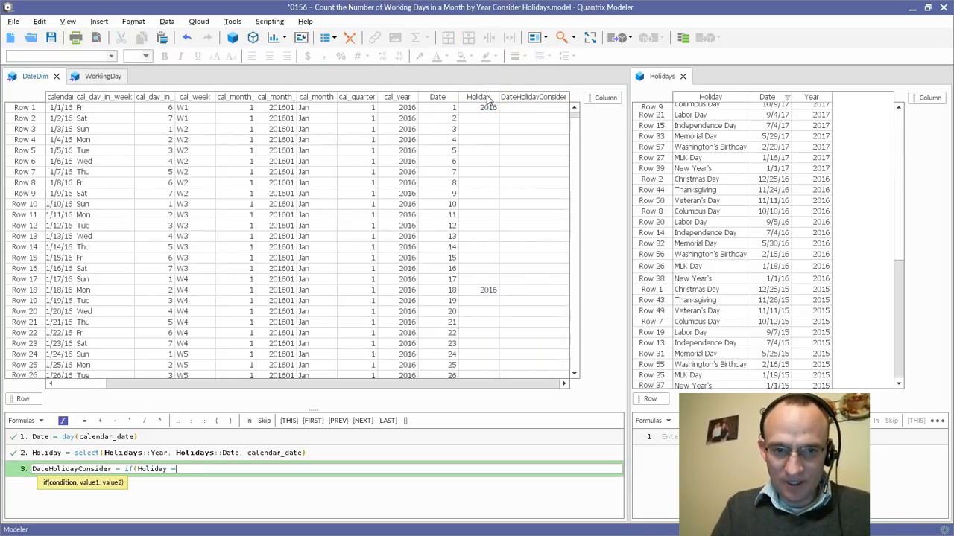
left_click(474, 106)
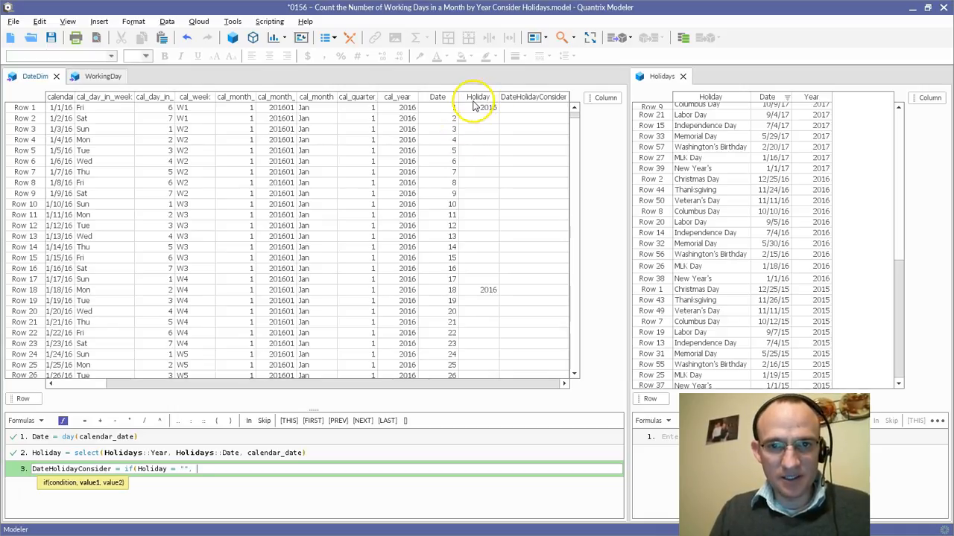
left_click(450, 103)
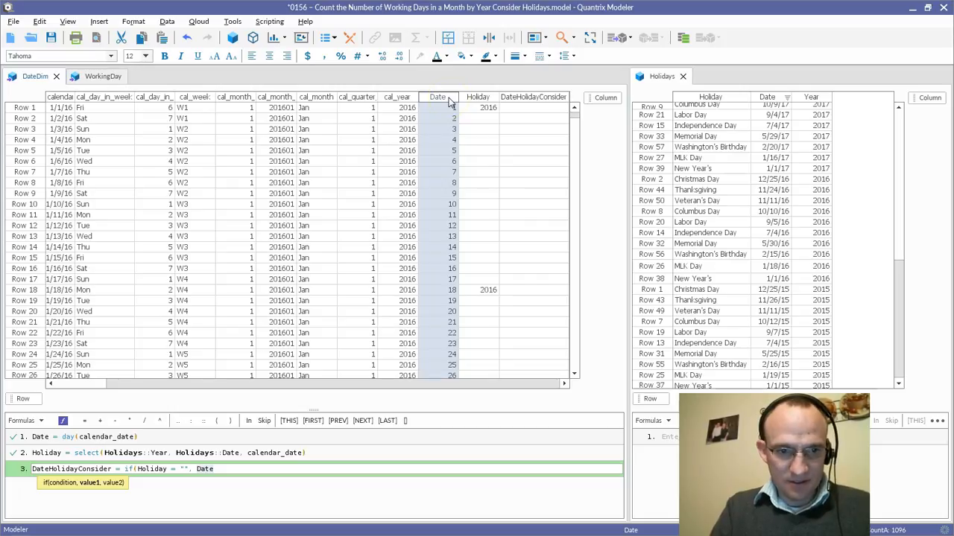
type(", \"\")")
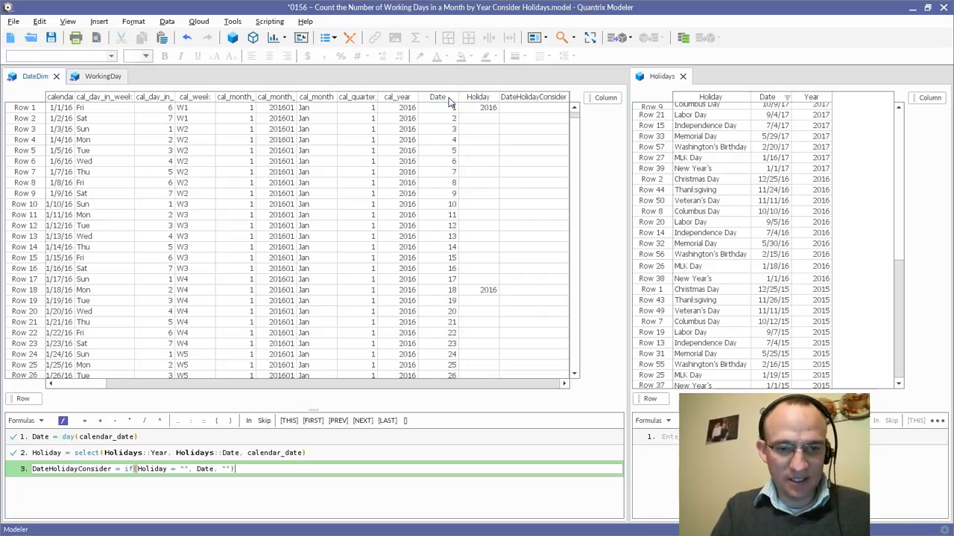
key("Return")
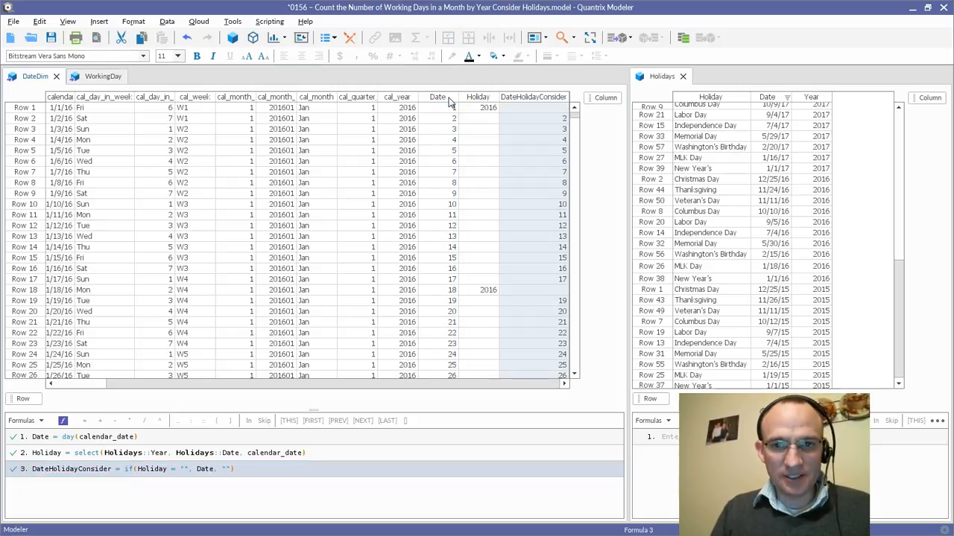
Check the DateHolidayConsider values against the holiday rows of January 2016 in DateDim
left_click(530, 108)
left_click(514, 294)
left_click(514, 215)
scroll(533, 283, "down", 10)
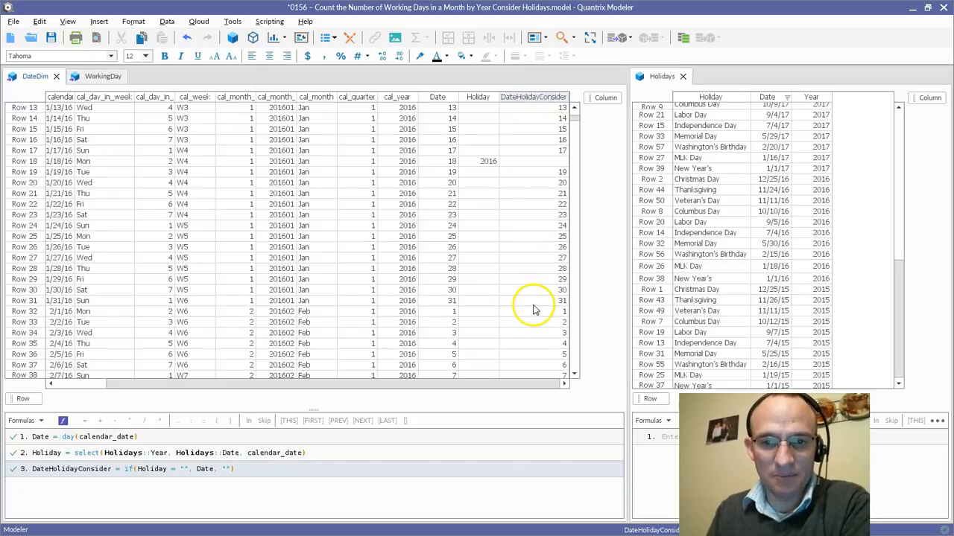
left_click(532, 270)
scroll(534, 272, "up", 10)
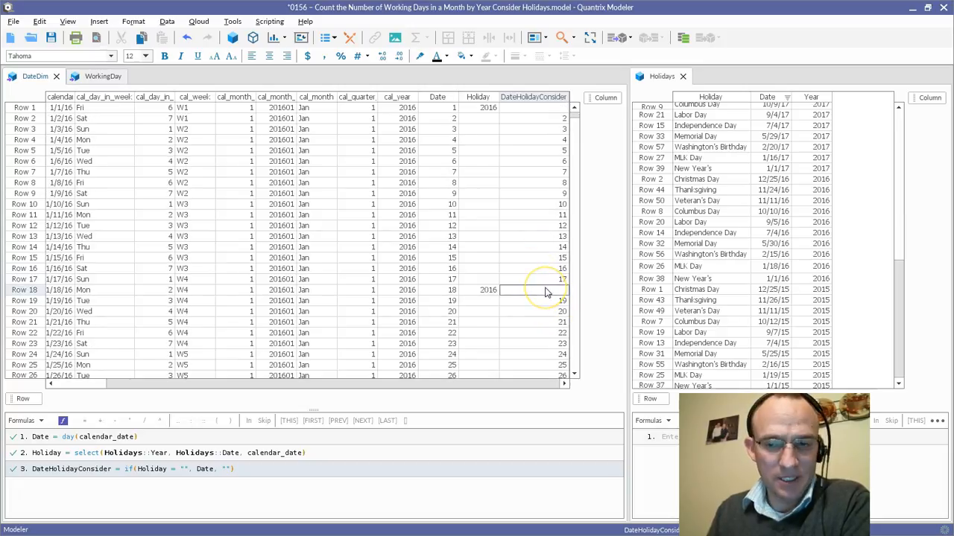
Start a DataLink from two dimensional matrix data in the current model, with DateDim as source and Column as column category
left_click(167, 21)
mouse_move(179, 39)
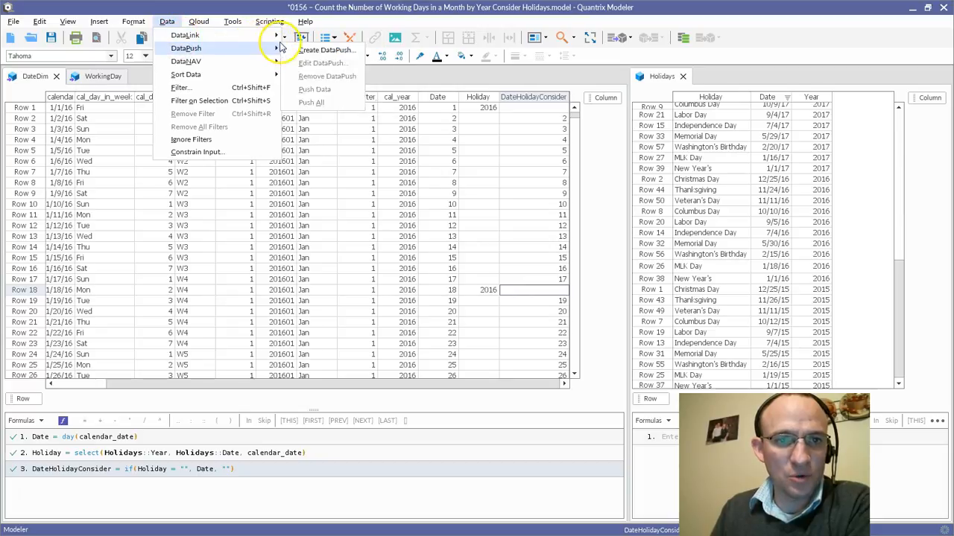
left_click(313, 36)
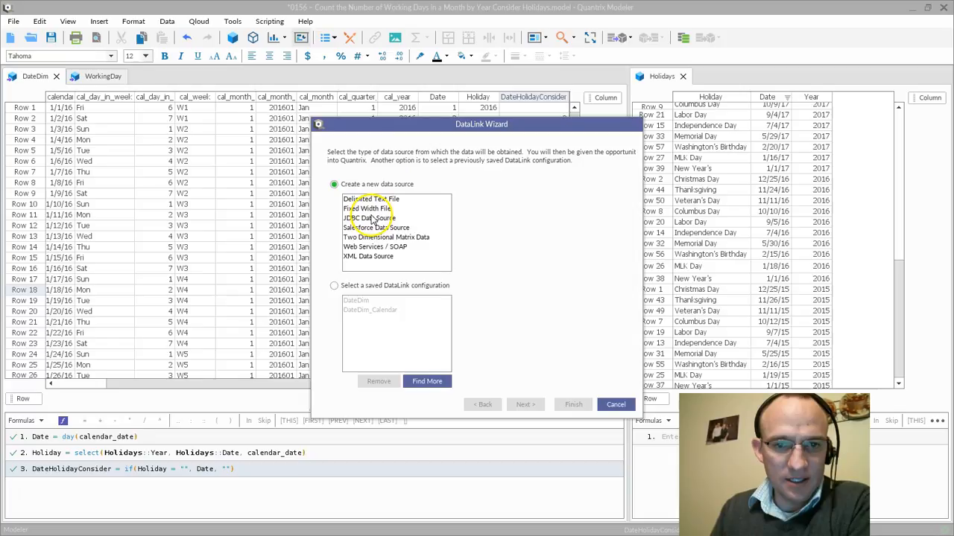
left_click(376, 237)
left_click(526, 404)
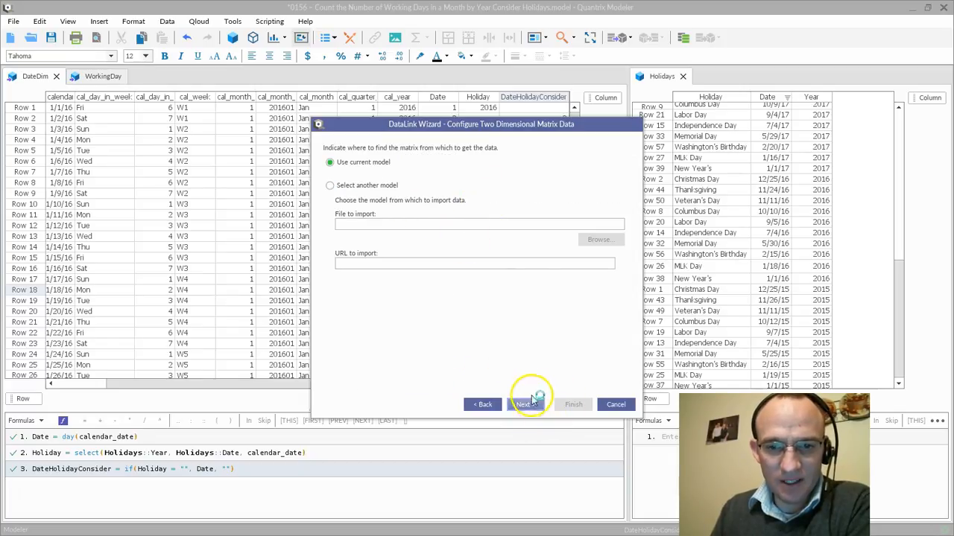
left_click(529, 402)
left_click(522, 191)
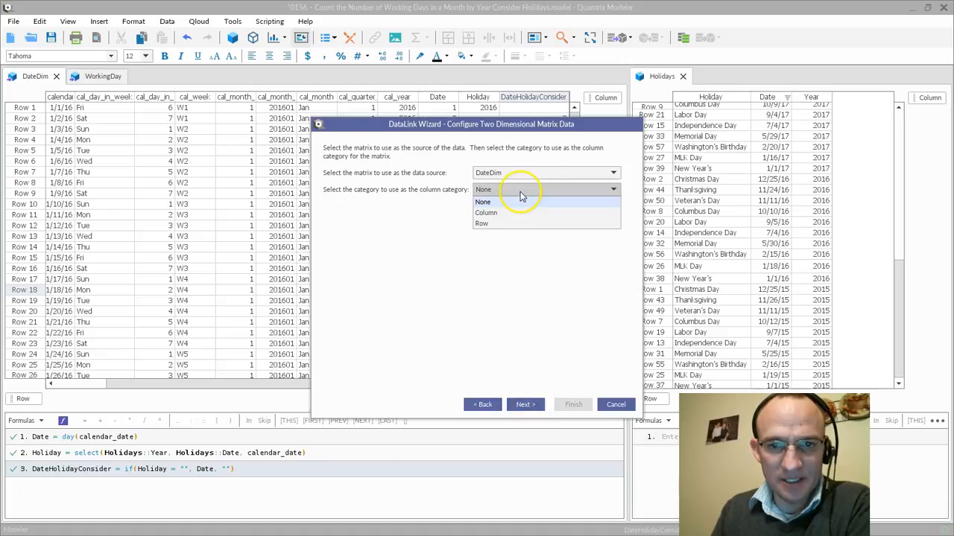
left_click(512, 212)
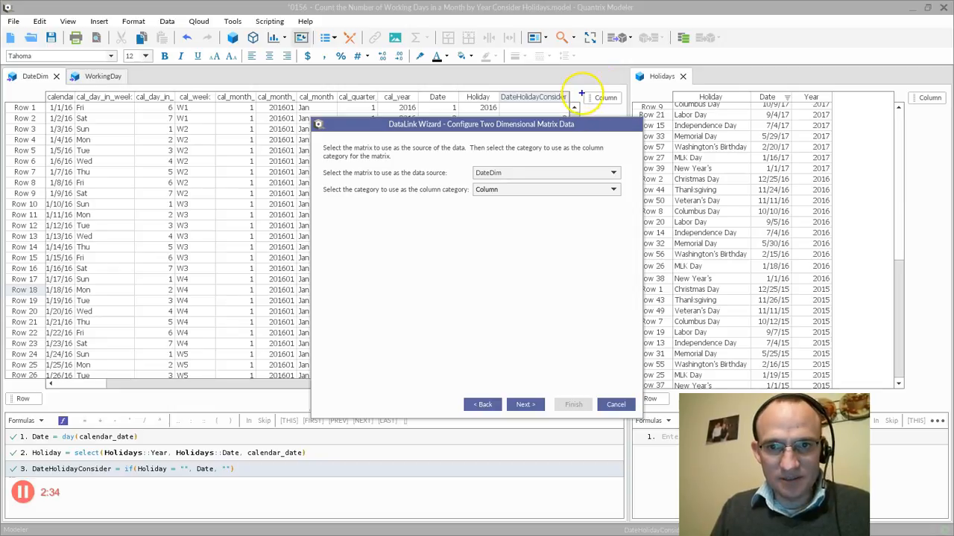
Choose Multi-dimensional OLAP Analysis as the data destination and import into a new matrix
mouse_move(575, 112)
left_mouse_down()
mouse_move(149, 100)
mouse_move(22, 107)
mouse_move(24, 89)
left_mouse_up()
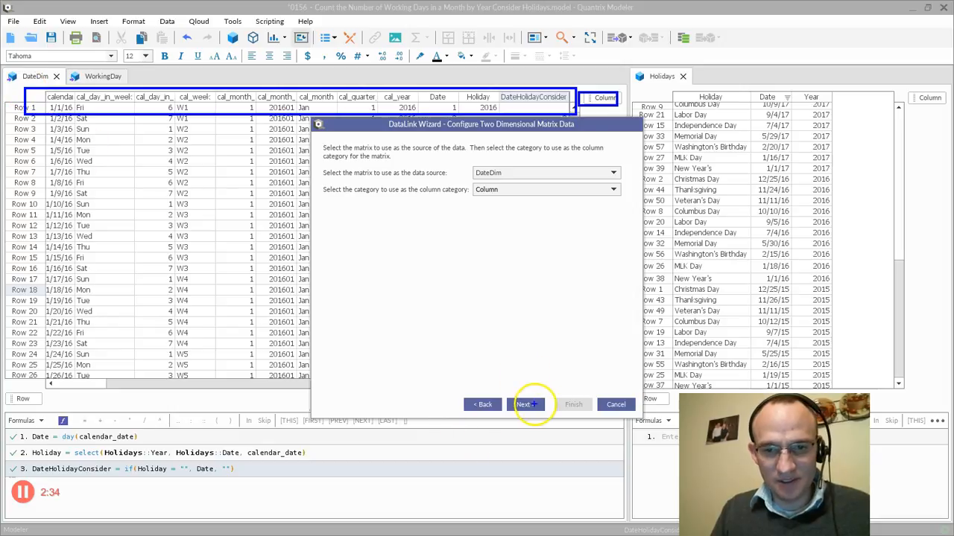
key("Escape")
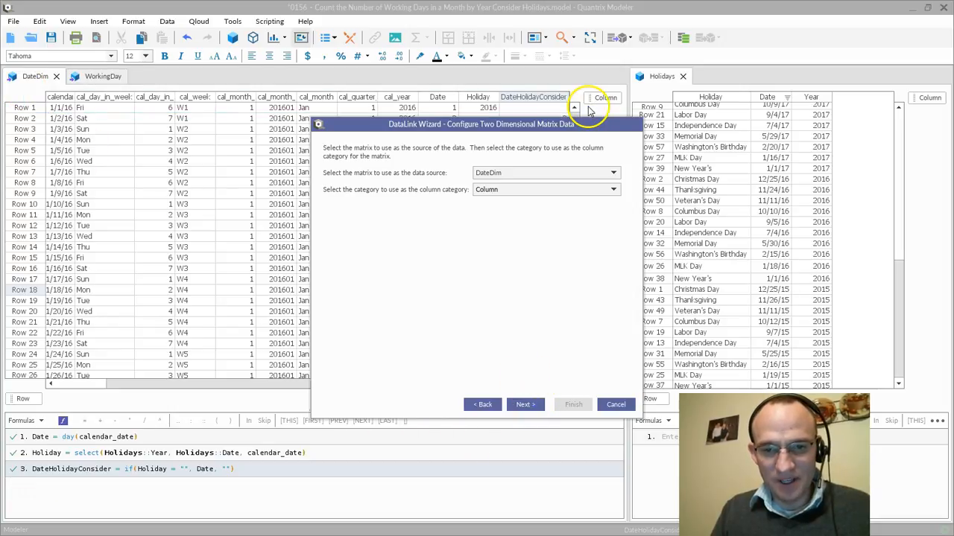
left_click(525, 405)
left_click(524, 405)
left_click(524, 405)
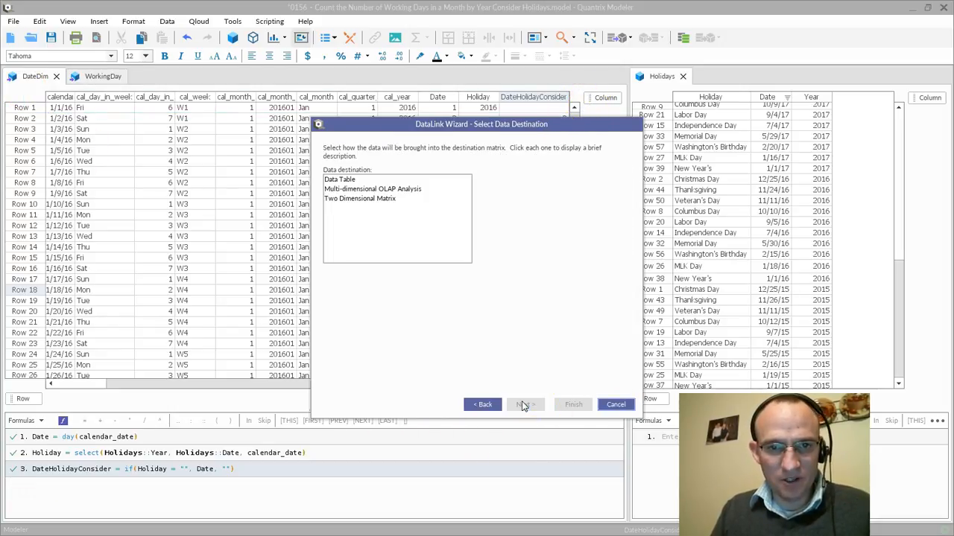
double_click(371, 189)
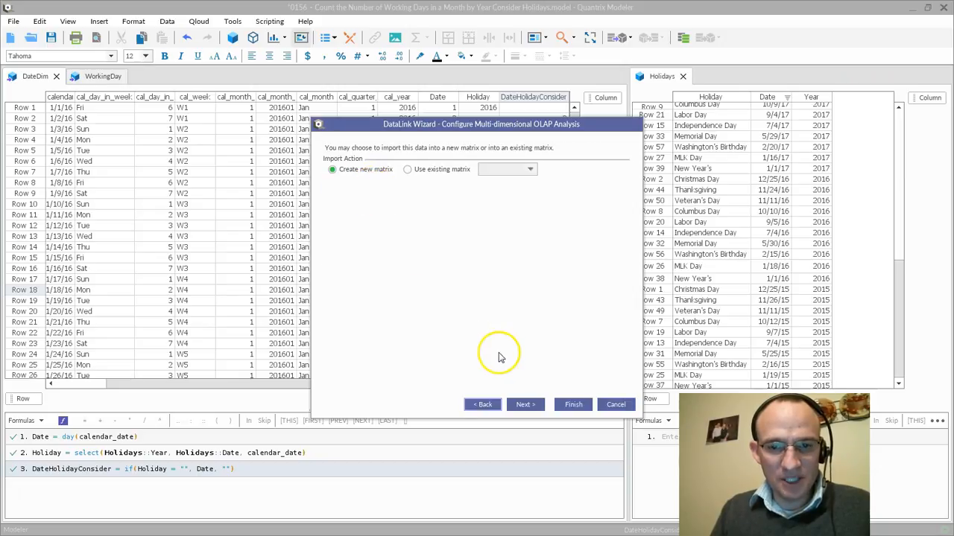
left_click(525, 405)
Clear all included columns, then include DateHolidayConsider as an item and cal_year as a category sorted ascending
left_click(401, 335)
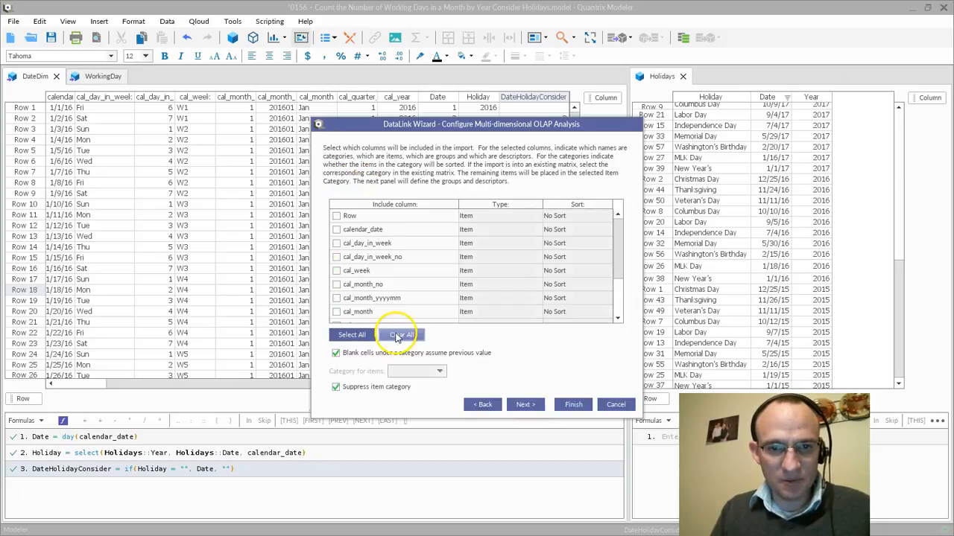
scroll(418, 294, "down", 3)
left_click(336, 316)
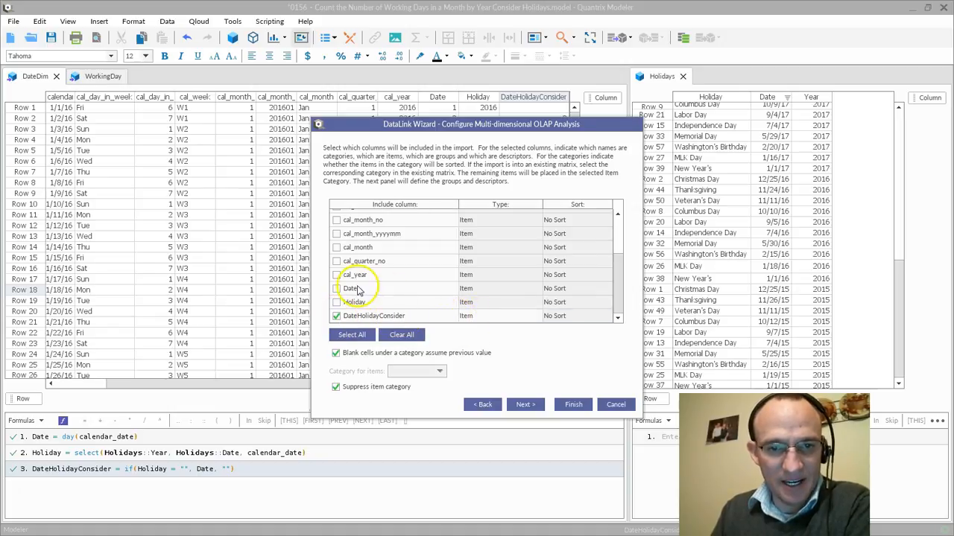
left_click(336, 275)
left_click(481, 275)
left_click(480, 289)
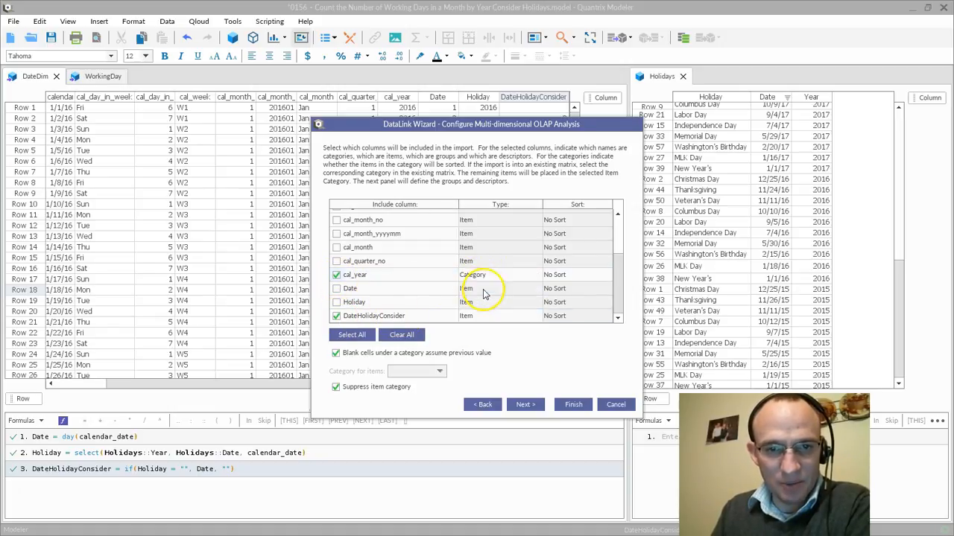
left_click(563, 275)
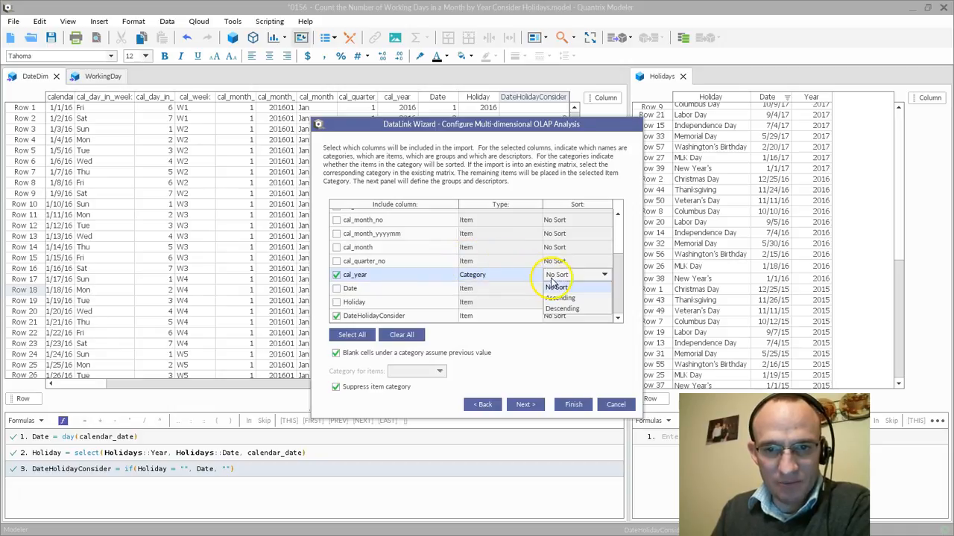
left_click(559, 298)
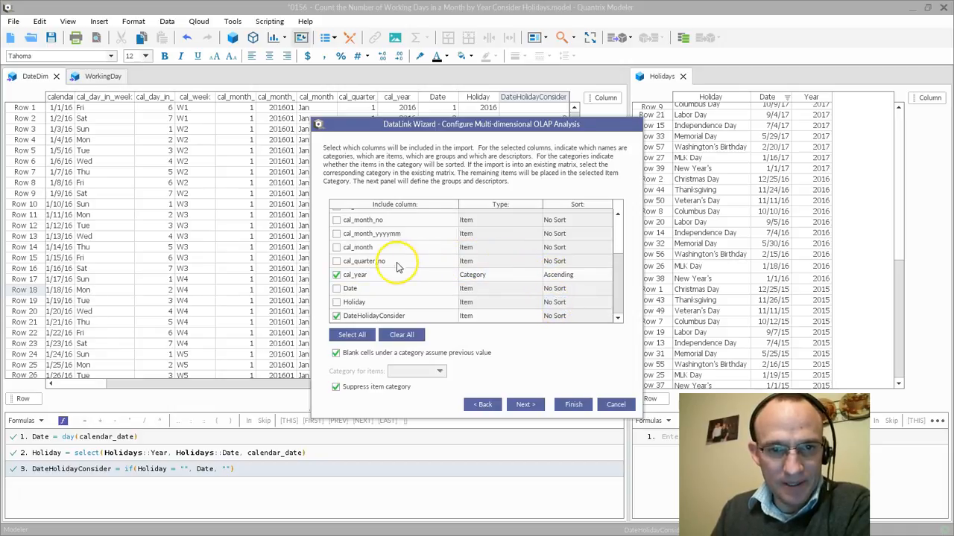
Include cal_month in the import as a category sorted ascending
left_click(336, 247)
left_click(507, 260)
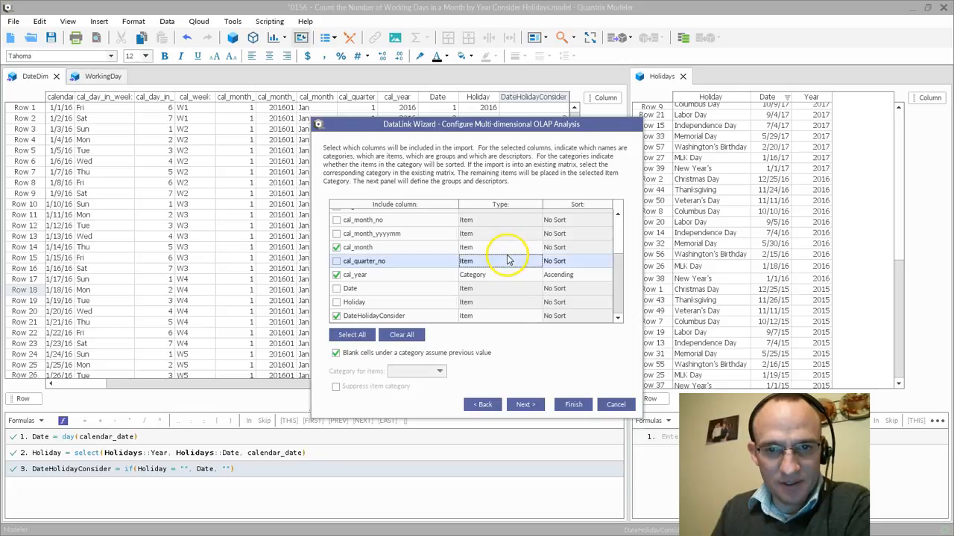
left_click(504, 248)
left_click(501, 261)
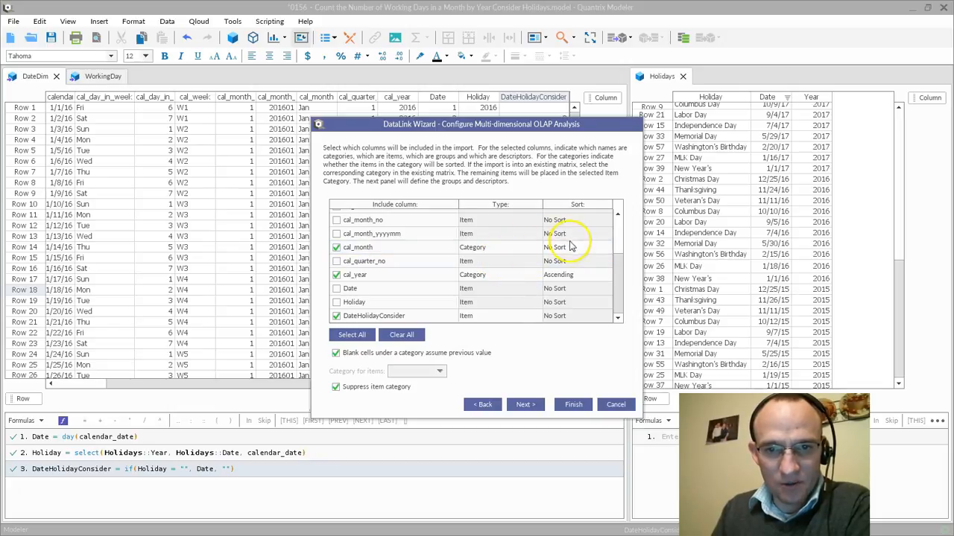
left_click(571, 248)
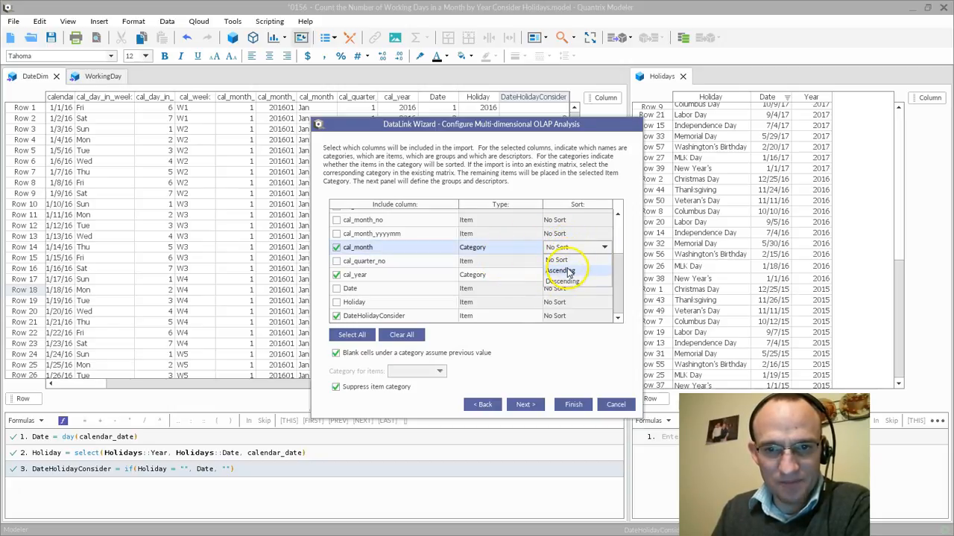
left_click(560, 271)
Include cal_day_in_week as a category sorted ascending and accept the column selection
scroll(393, 249, "up", 3)
left_click(336, 243)
left_click(481, 244)
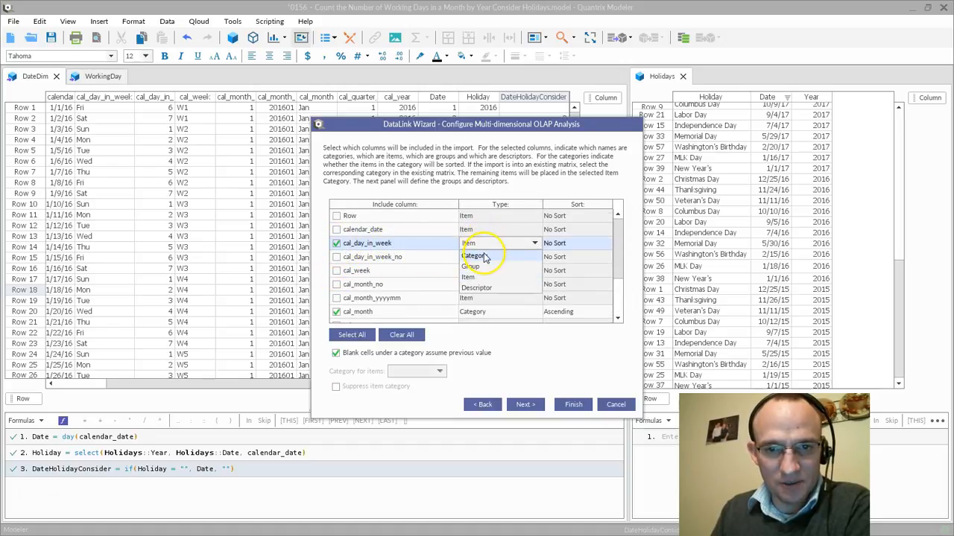
left_click(484, 257)
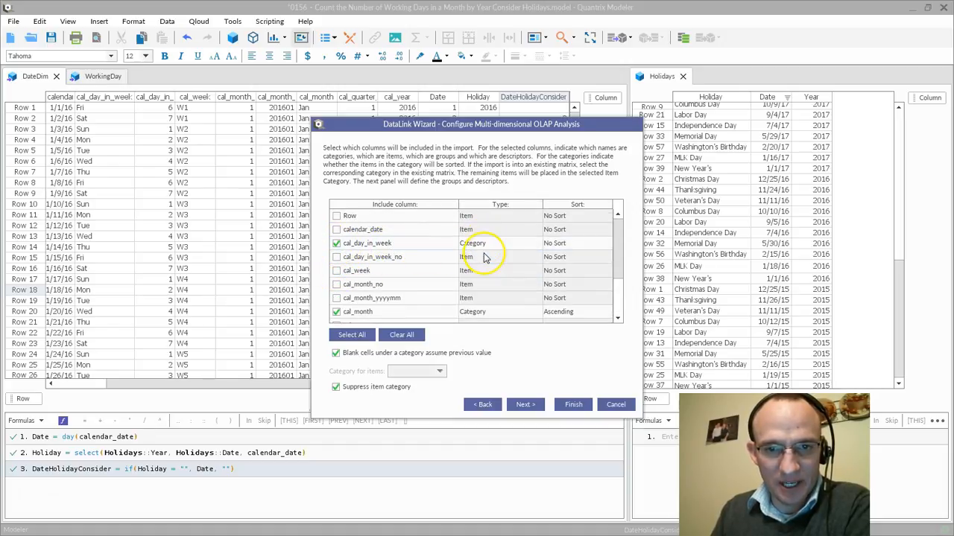
left_click(555, 243)
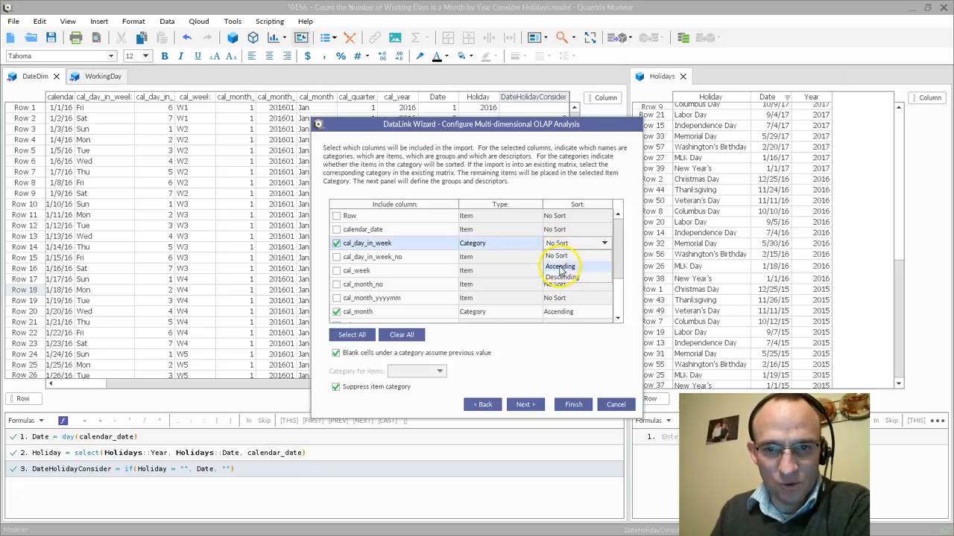
left_click(558, 271)
left_click(525, 405)
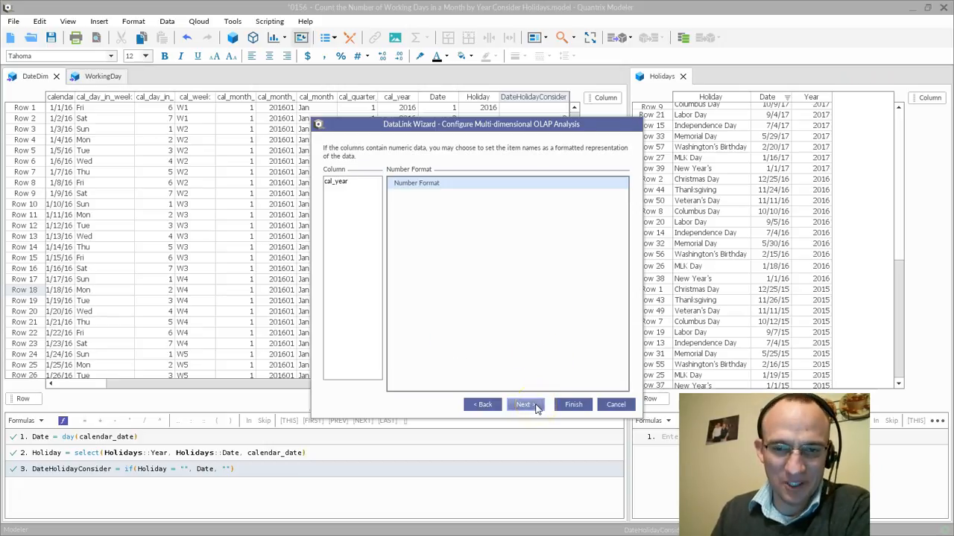
Summarize DateHolidayConsider with CountA and finish the DataLink without saving its configuration
left_click(534, 406)
left_click(360, 346)
left_click(372, 196)
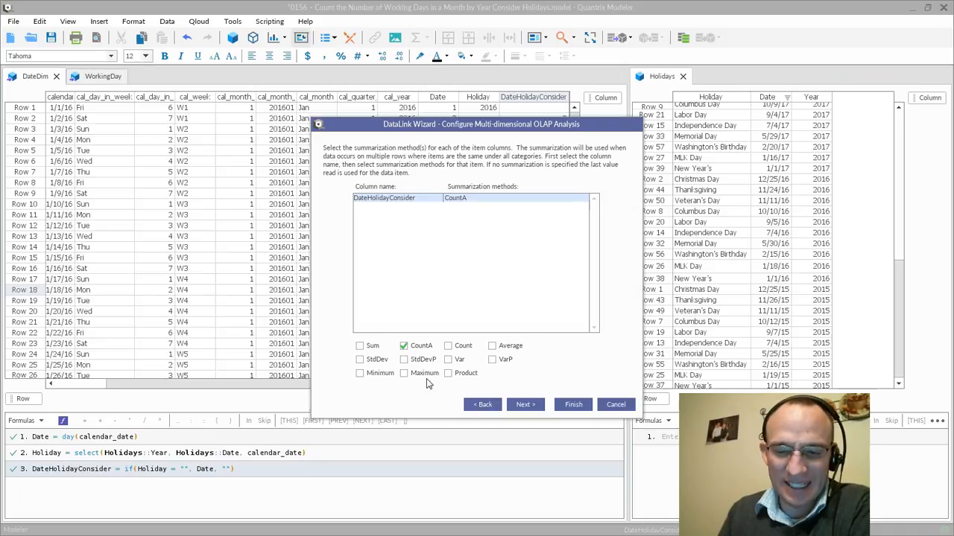
left_click(523, 404)
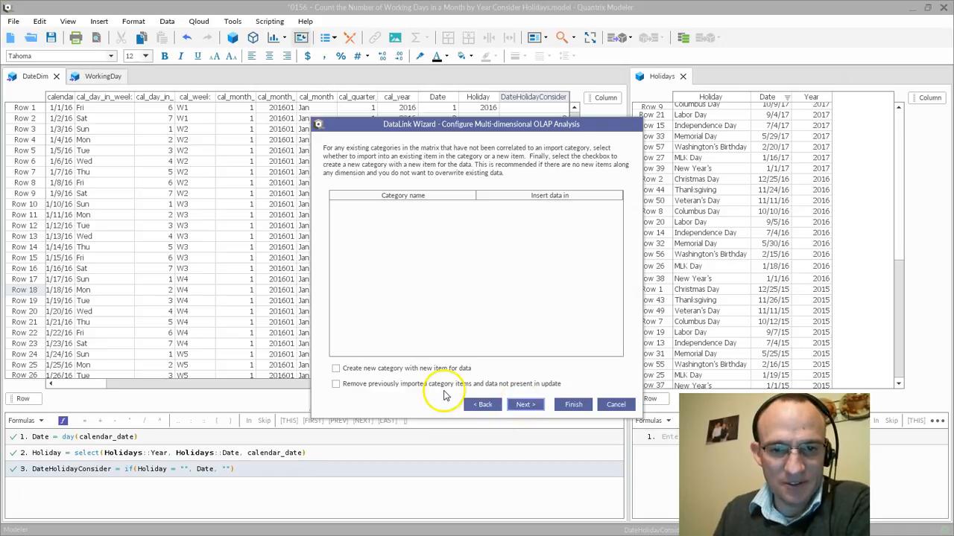
left_click(523, 405)
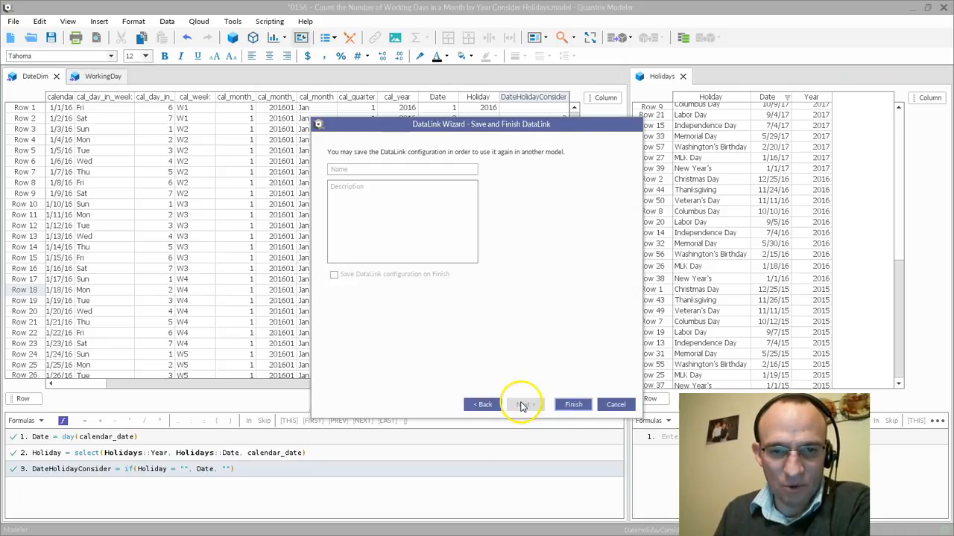
left_click(580, 407)
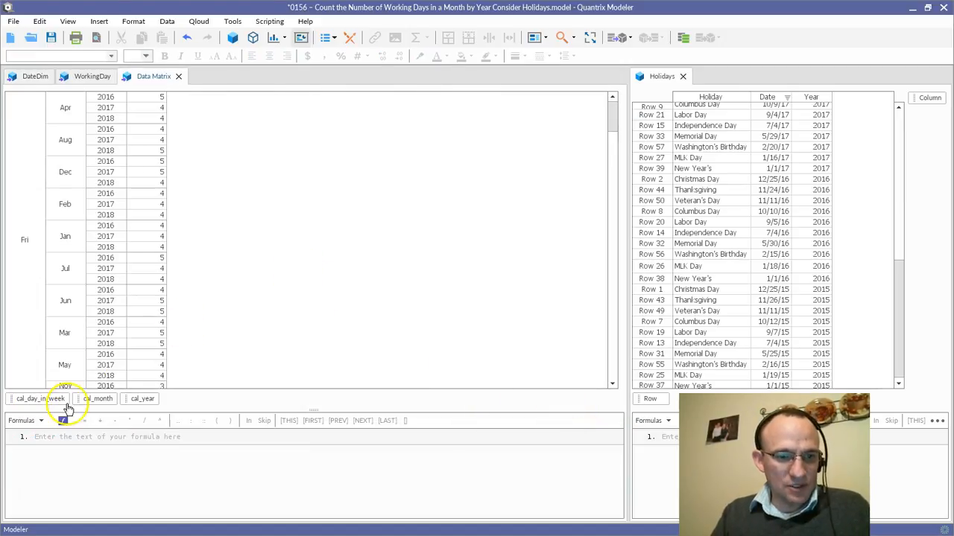
Arrange the Data Matrix with cal_day_in_week across the columns, cal_month nested inside cal_year, and months and weekdays in calendar order
left_click_drag(36, 399, 610, 103)
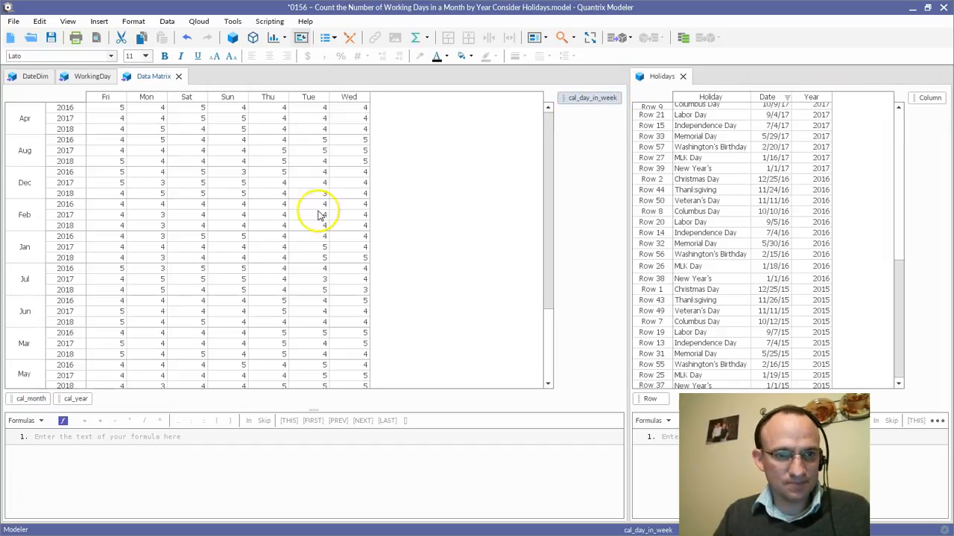
left_click_drag(26, 403, 130, 394)
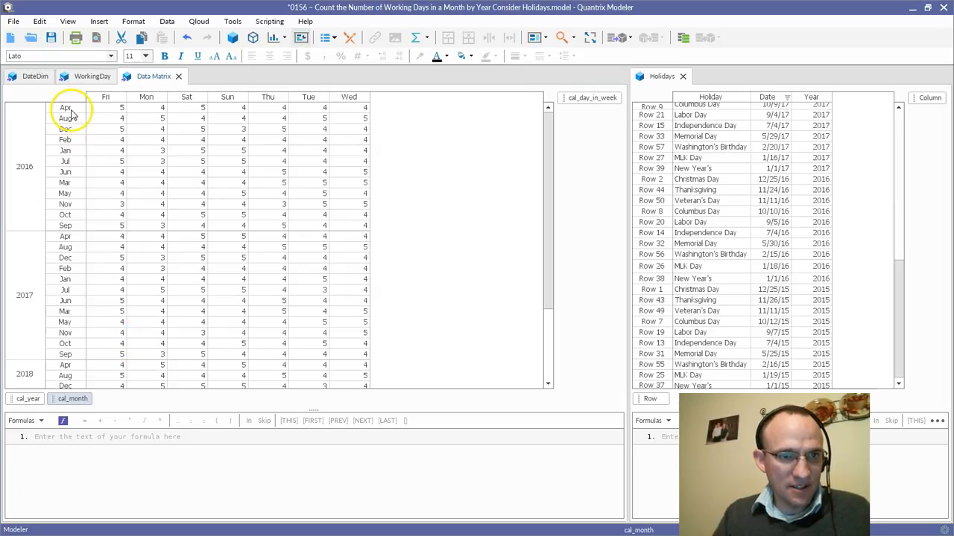
left_click(66, 152)
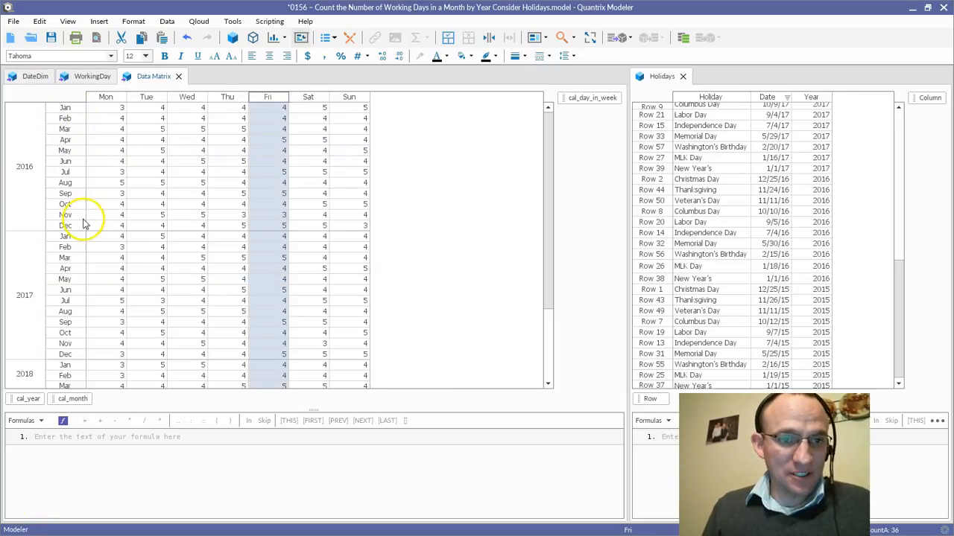
Group the Mon to Fri columns as WorkingDays and add a bold sum column for the group
left_click_drag(117, 98, 281, 114)
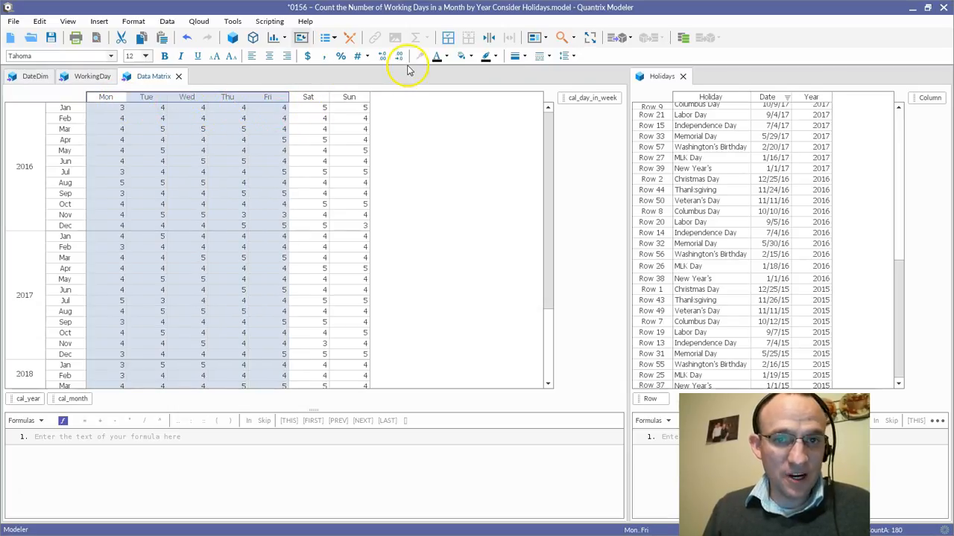
left_click(448, 38)
type("Wo")
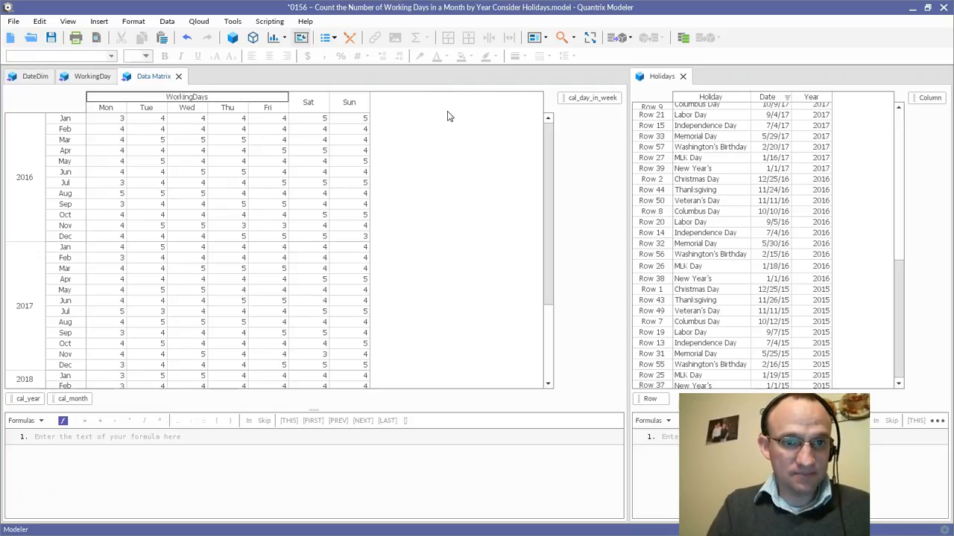
type("rkingDays")
key("Return")
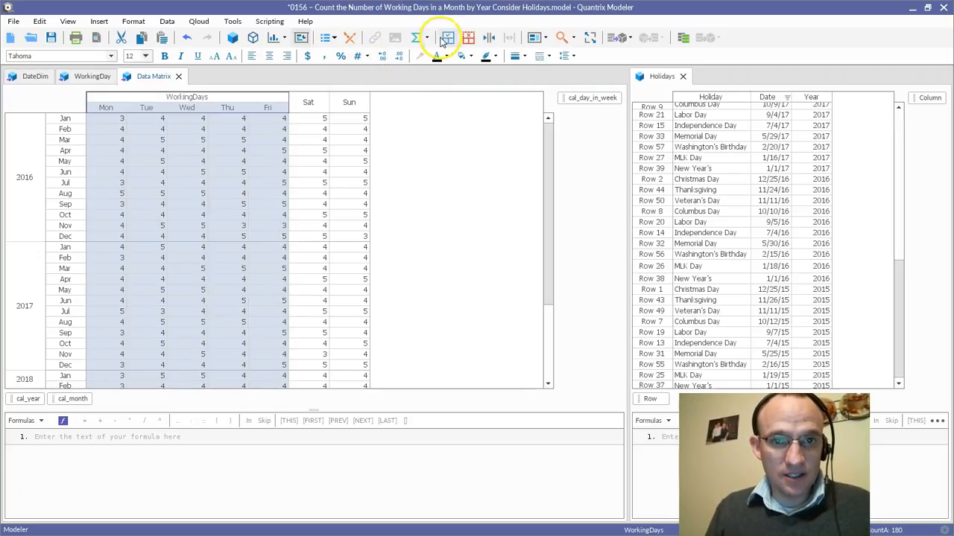
left_click(417, 37)
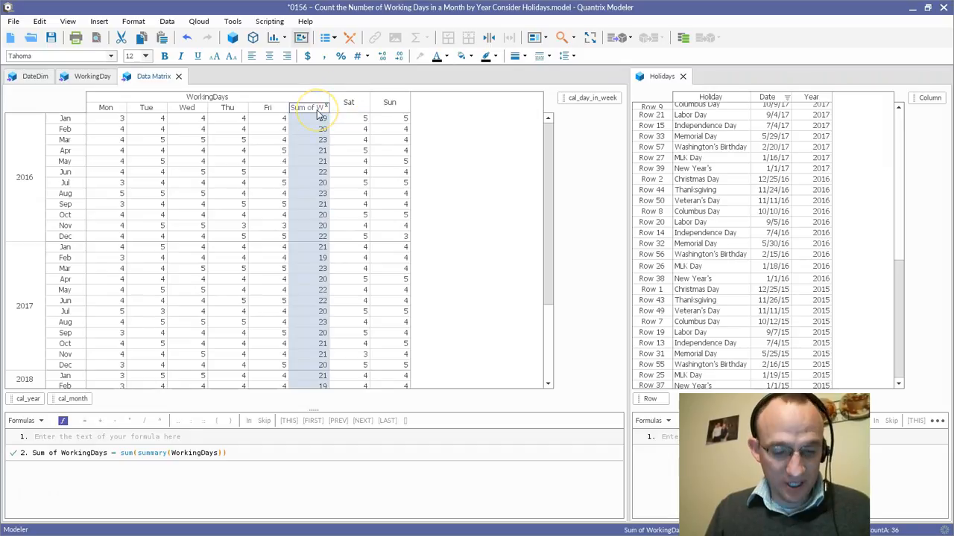
key("ctrl+b")
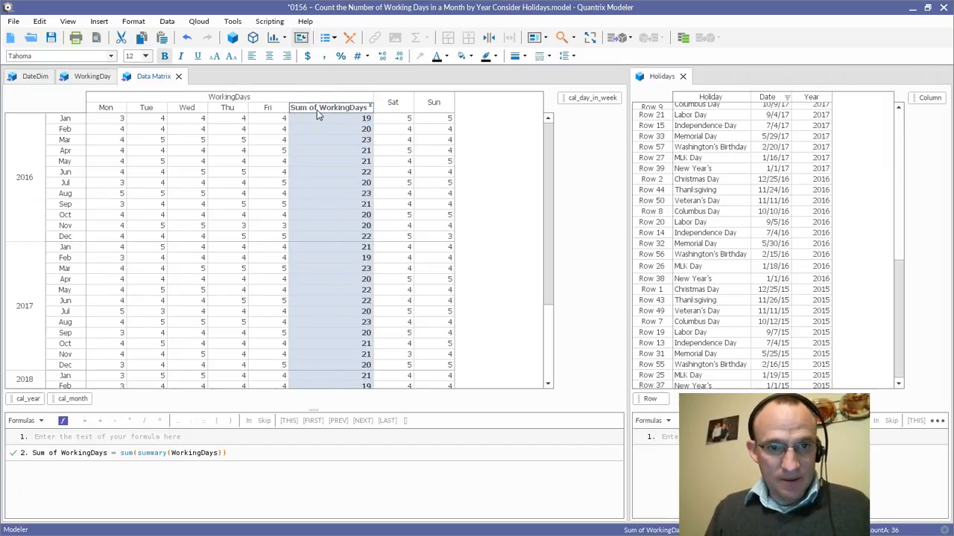
Dock the Data Matrix below the WorkingDay matrix and compare their working-day sums for January and February 2016
left_click_drag(153, 76, 272, 374)
left_click_drag(89, 361, 85, 324)
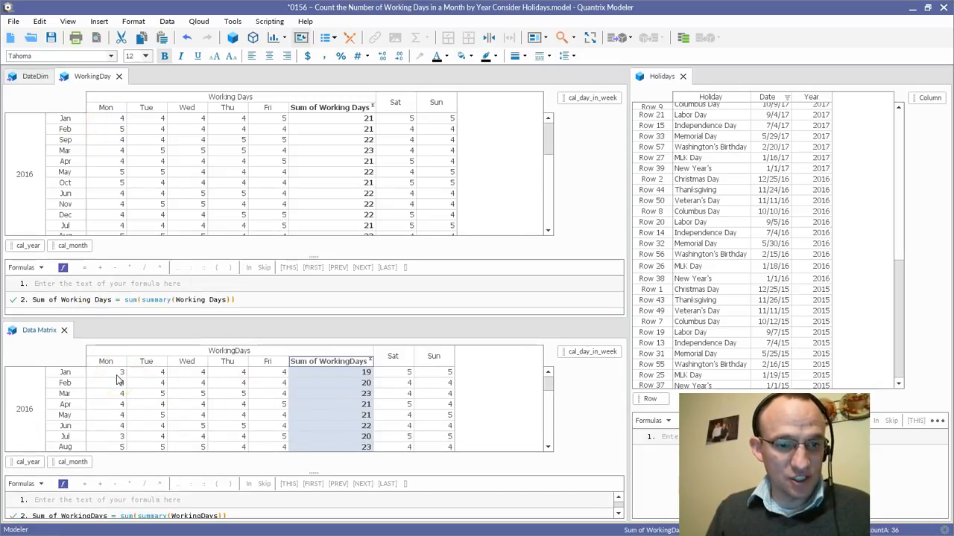
left_click(328, 381)
left_click(339, 122)
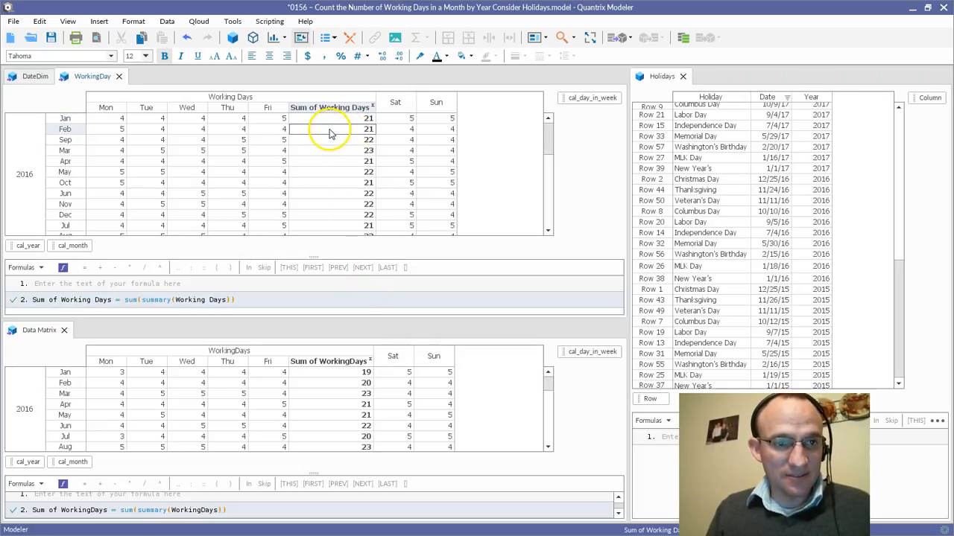
Compare the February and March 2016 working-day sums in the WorkingDay matrix with those in the Data Matrix
left_click(345, 384)
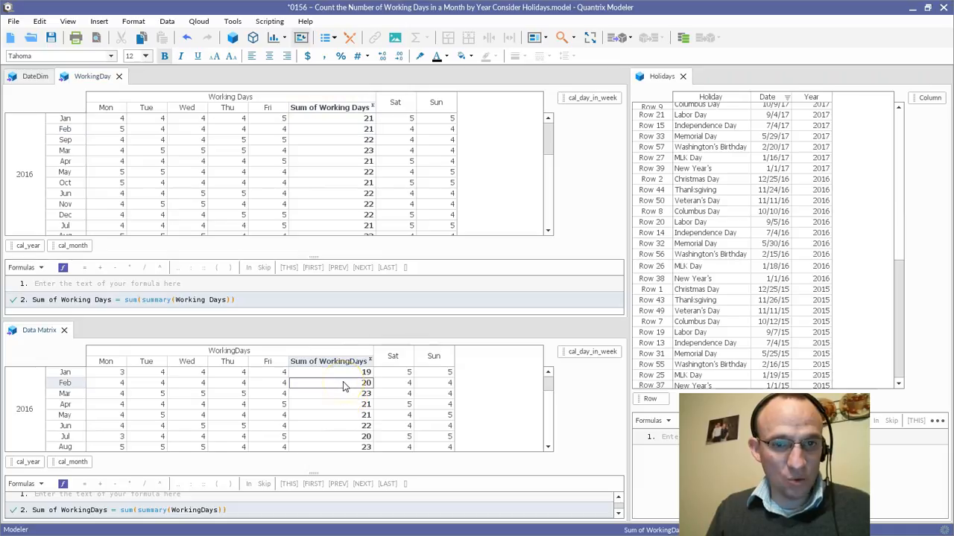
left_click(345, 400)
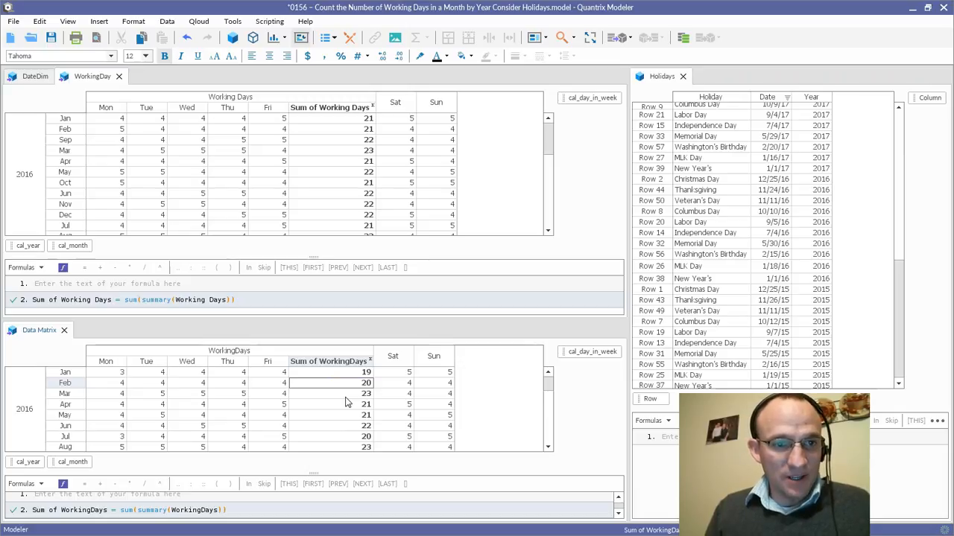
left_click(333, 152)
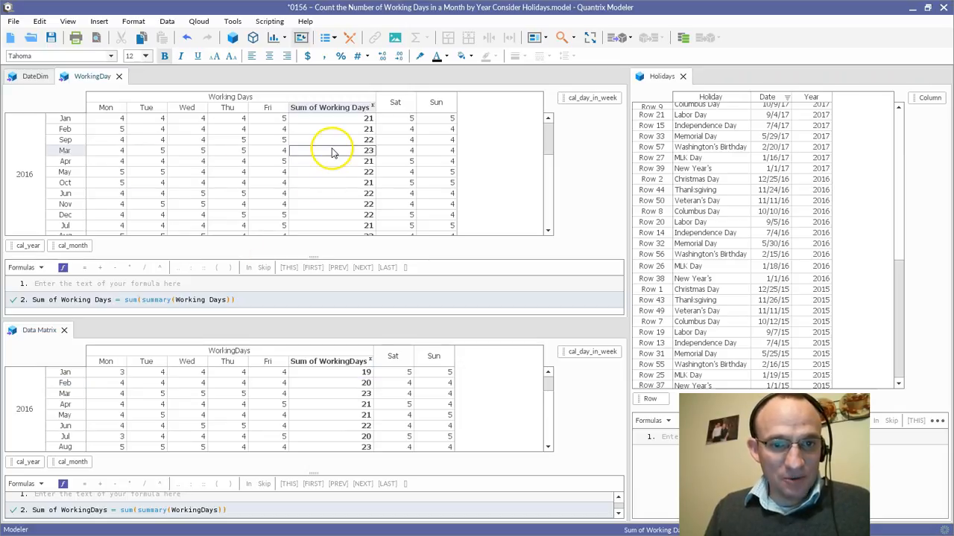
left_click(65, 152)
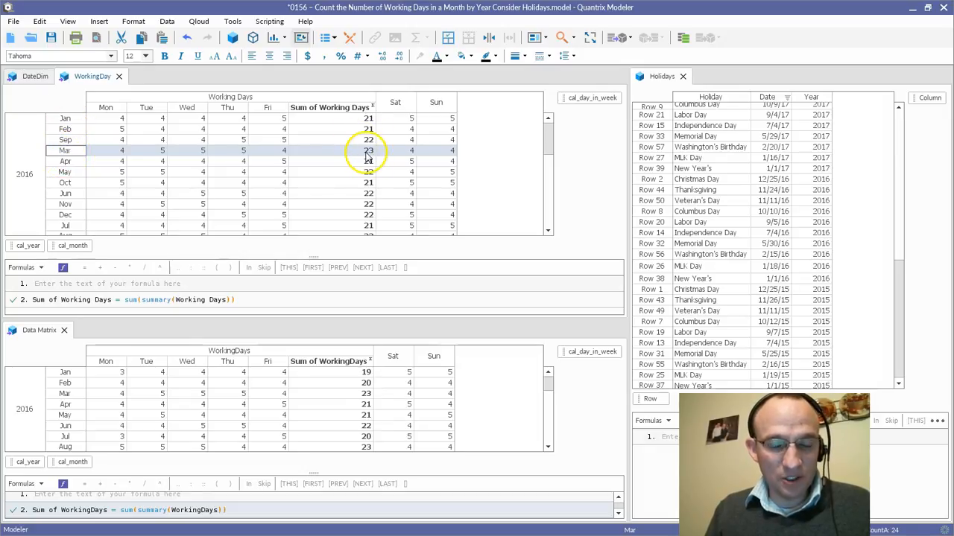
left_click(78, 395)
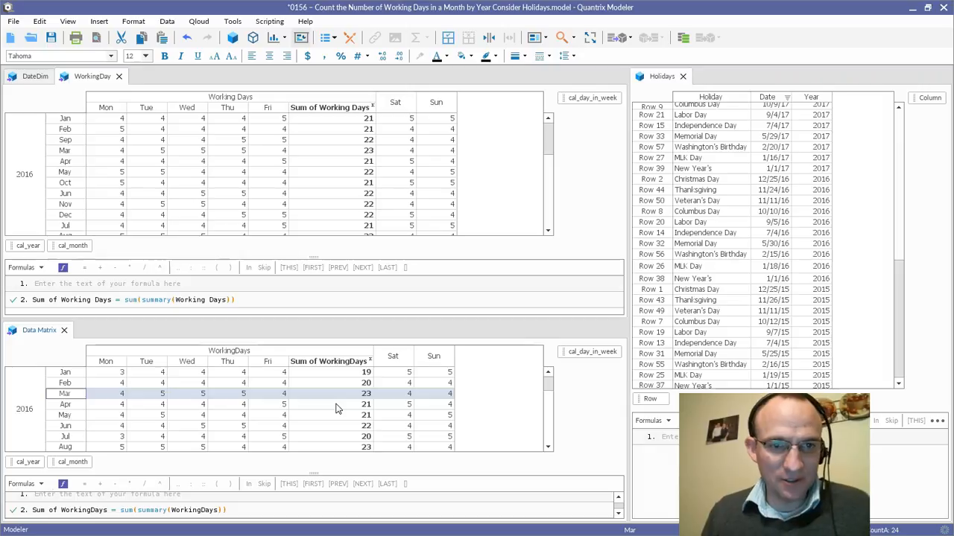
key("alt+Tab")
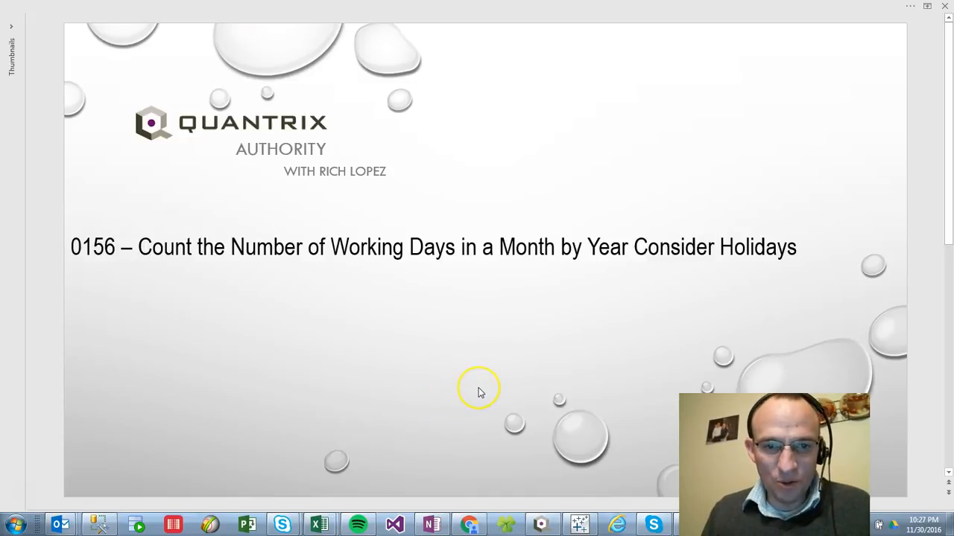